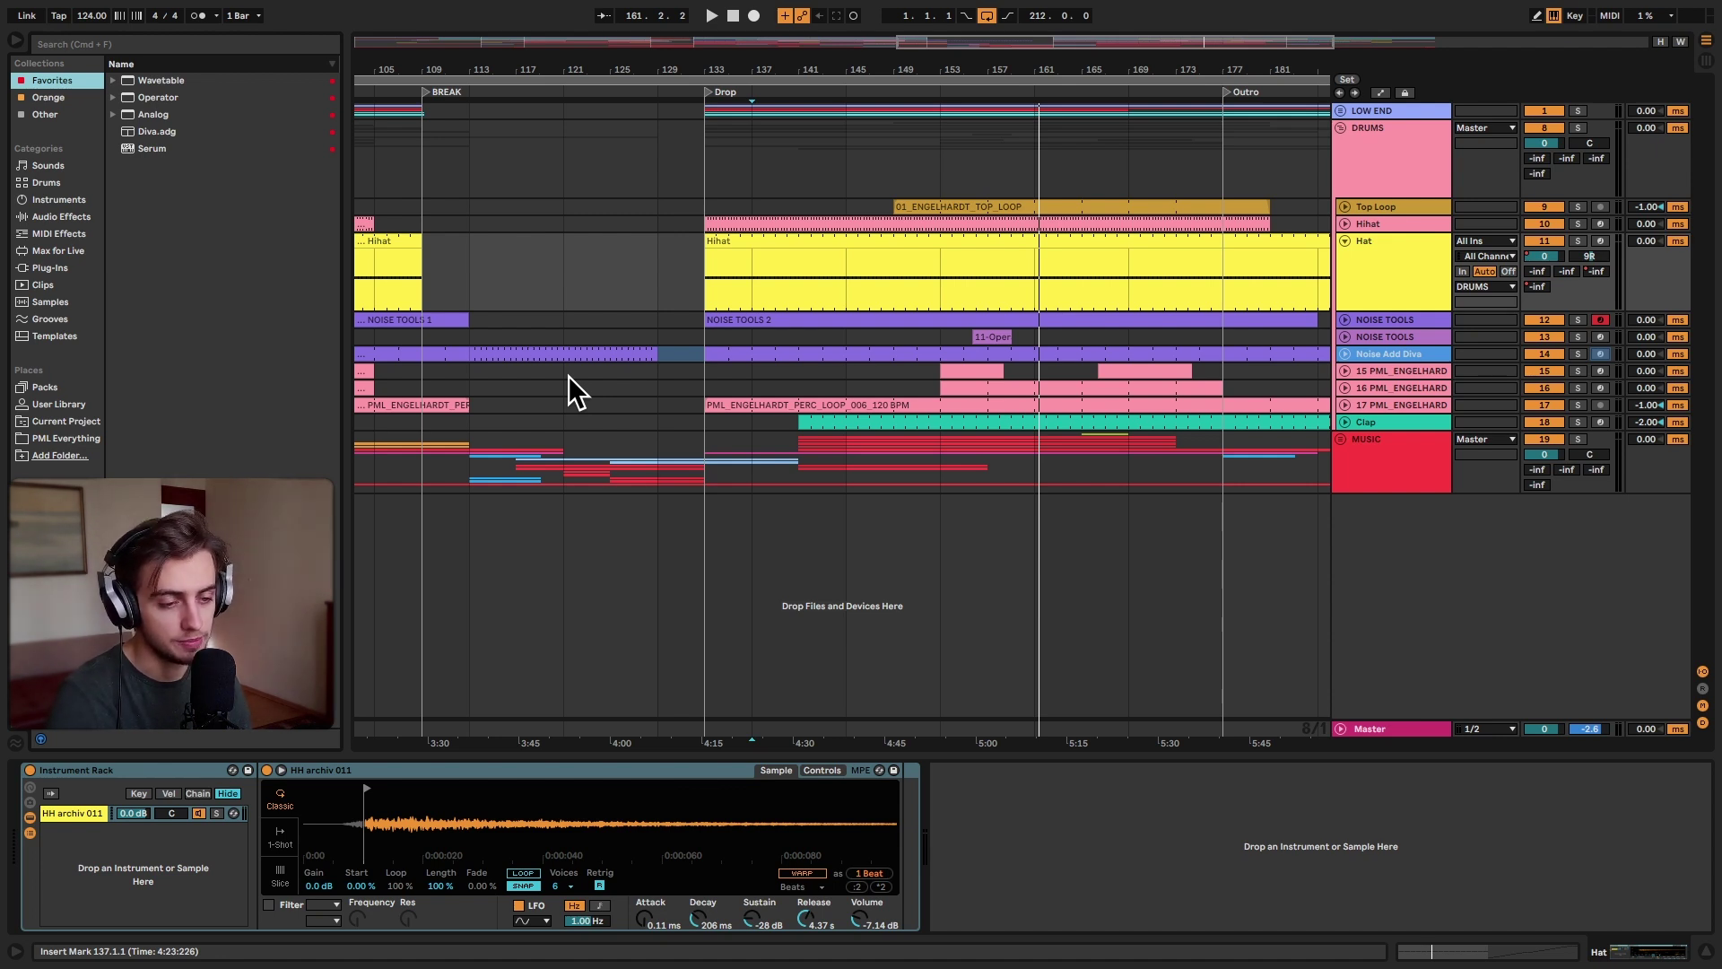
Play the drop from bar 129 with the DRUMS group soloed, then select the Hihat clip.
click(659, 344)
key(space)
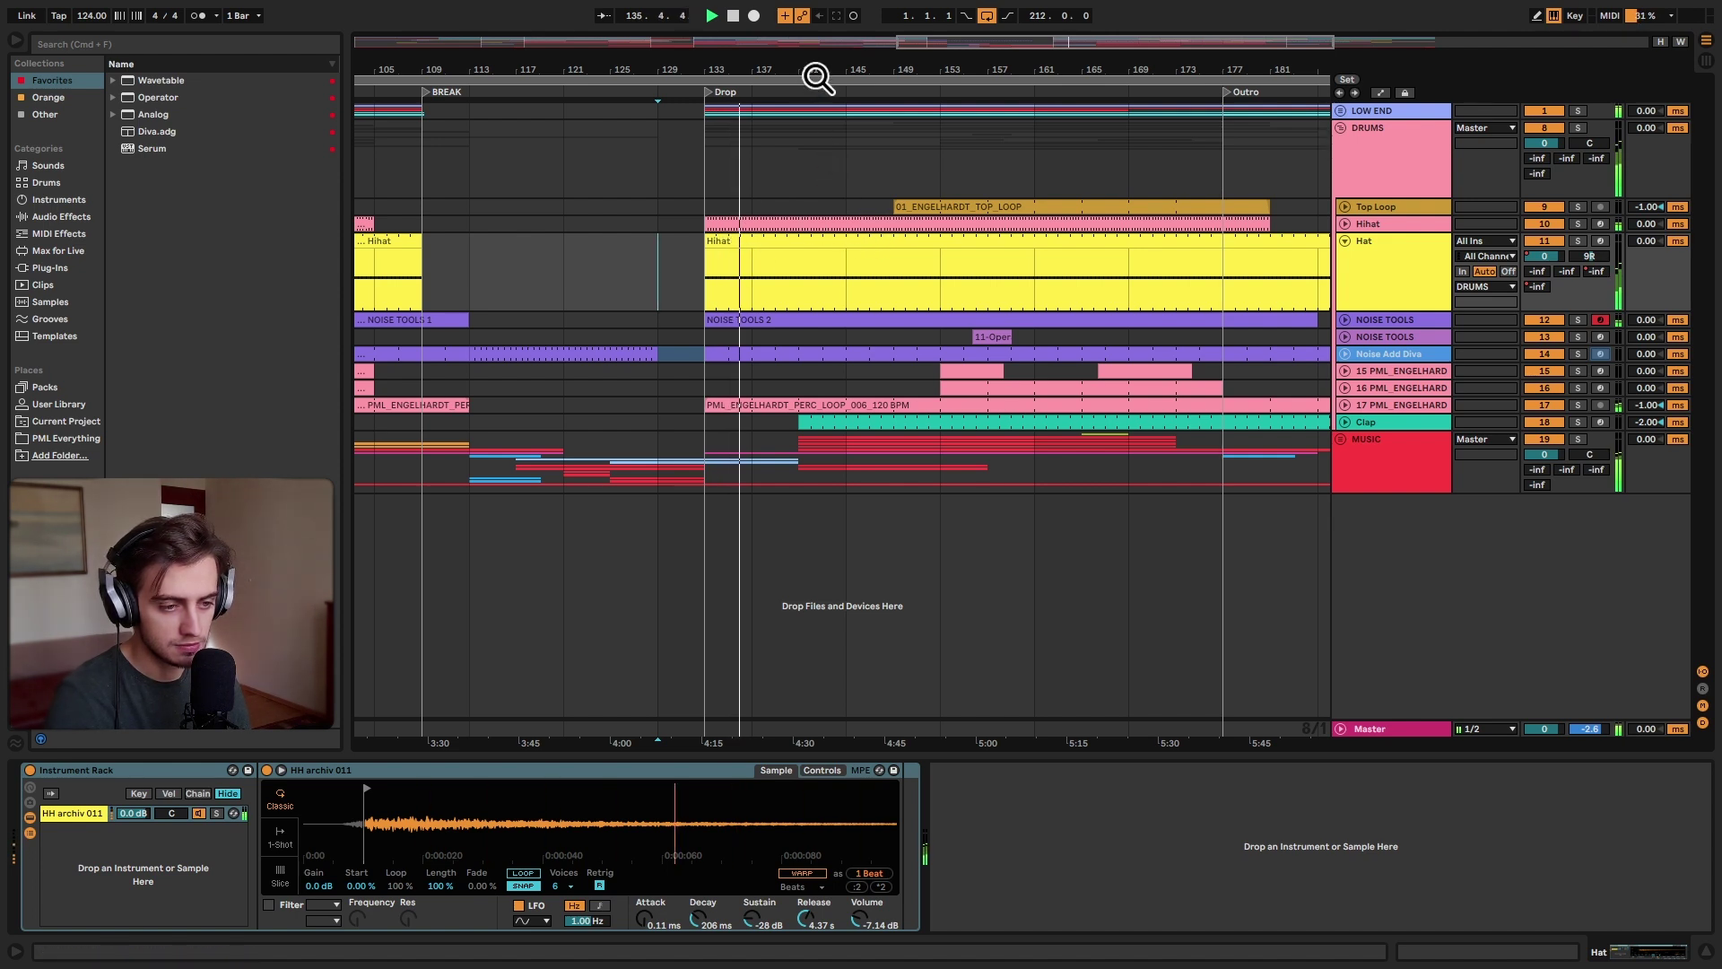
drag(795, 62, 946, 132)
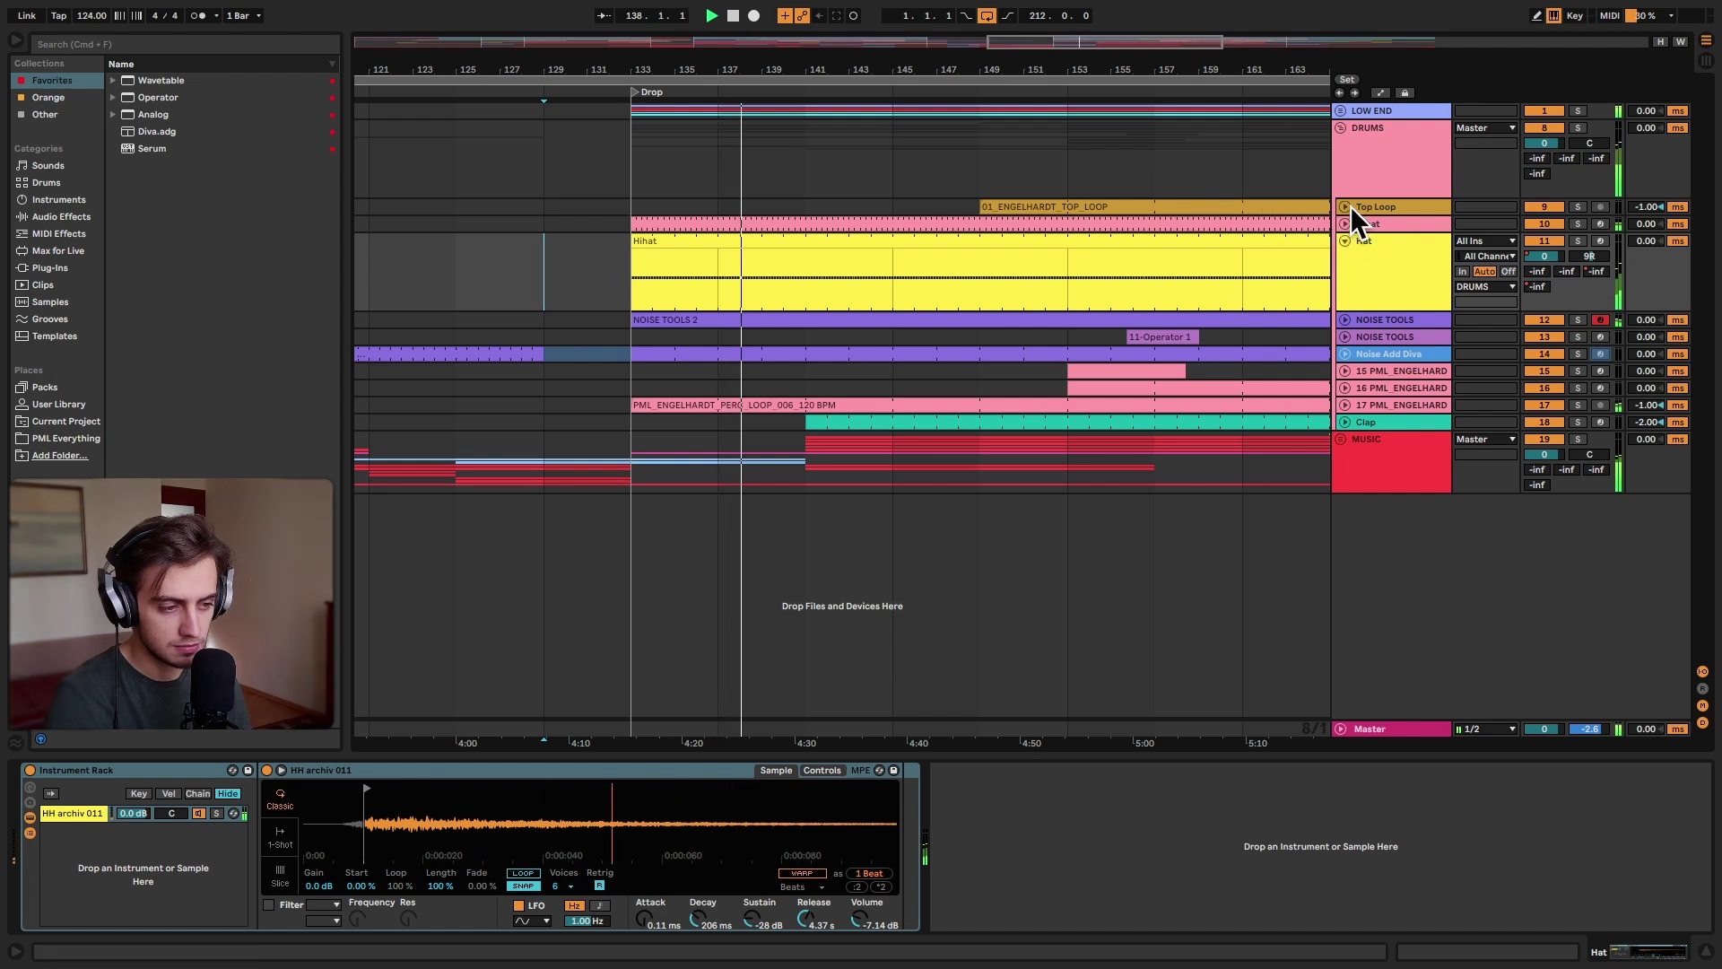
click(1578, 126)
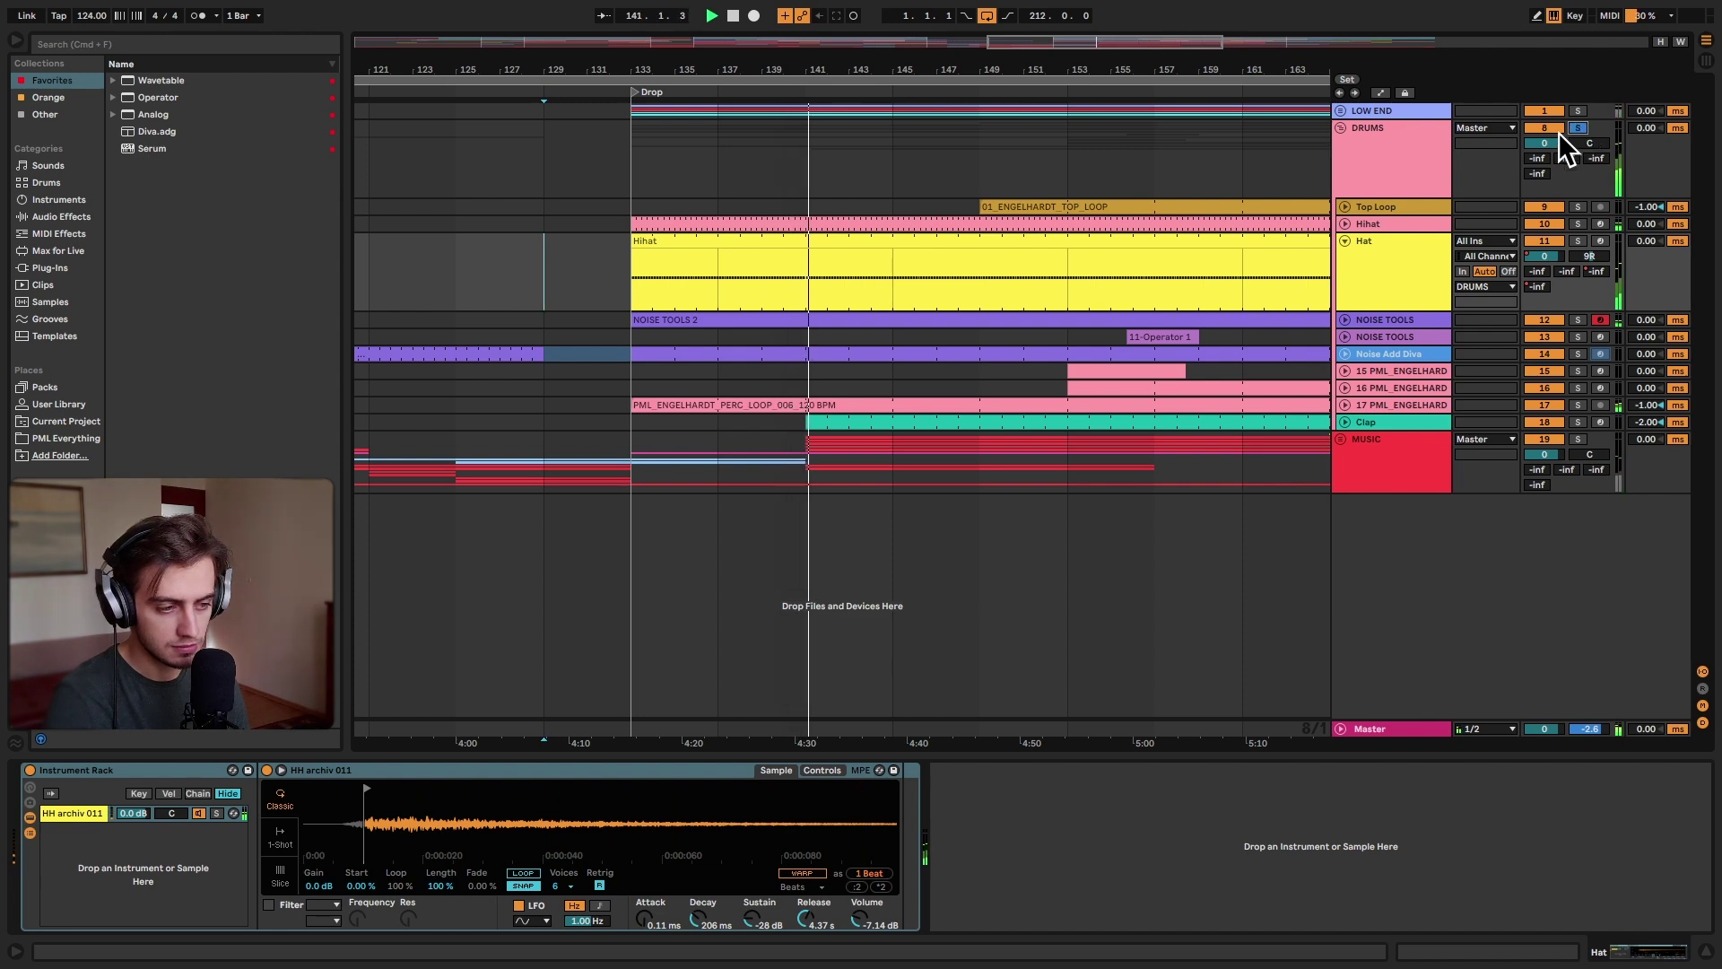
click(892, 240)
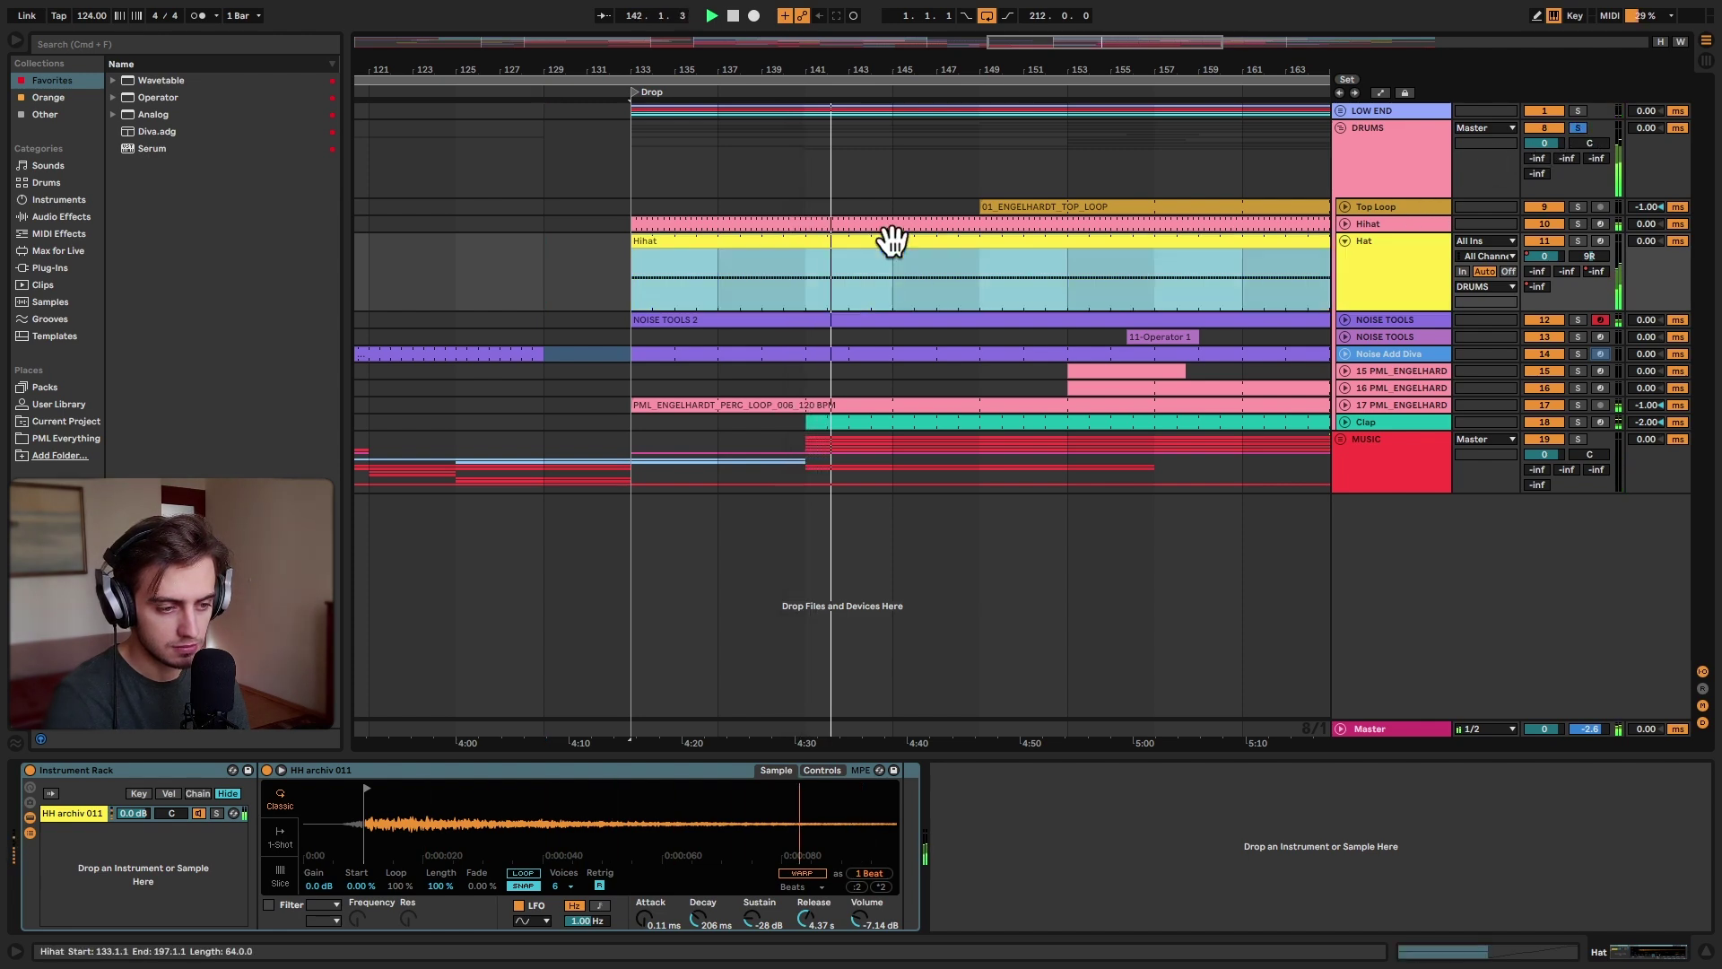
Open the Hihat clip's notes, solo the Hat track, and stop playback.
double_click(892, 239)
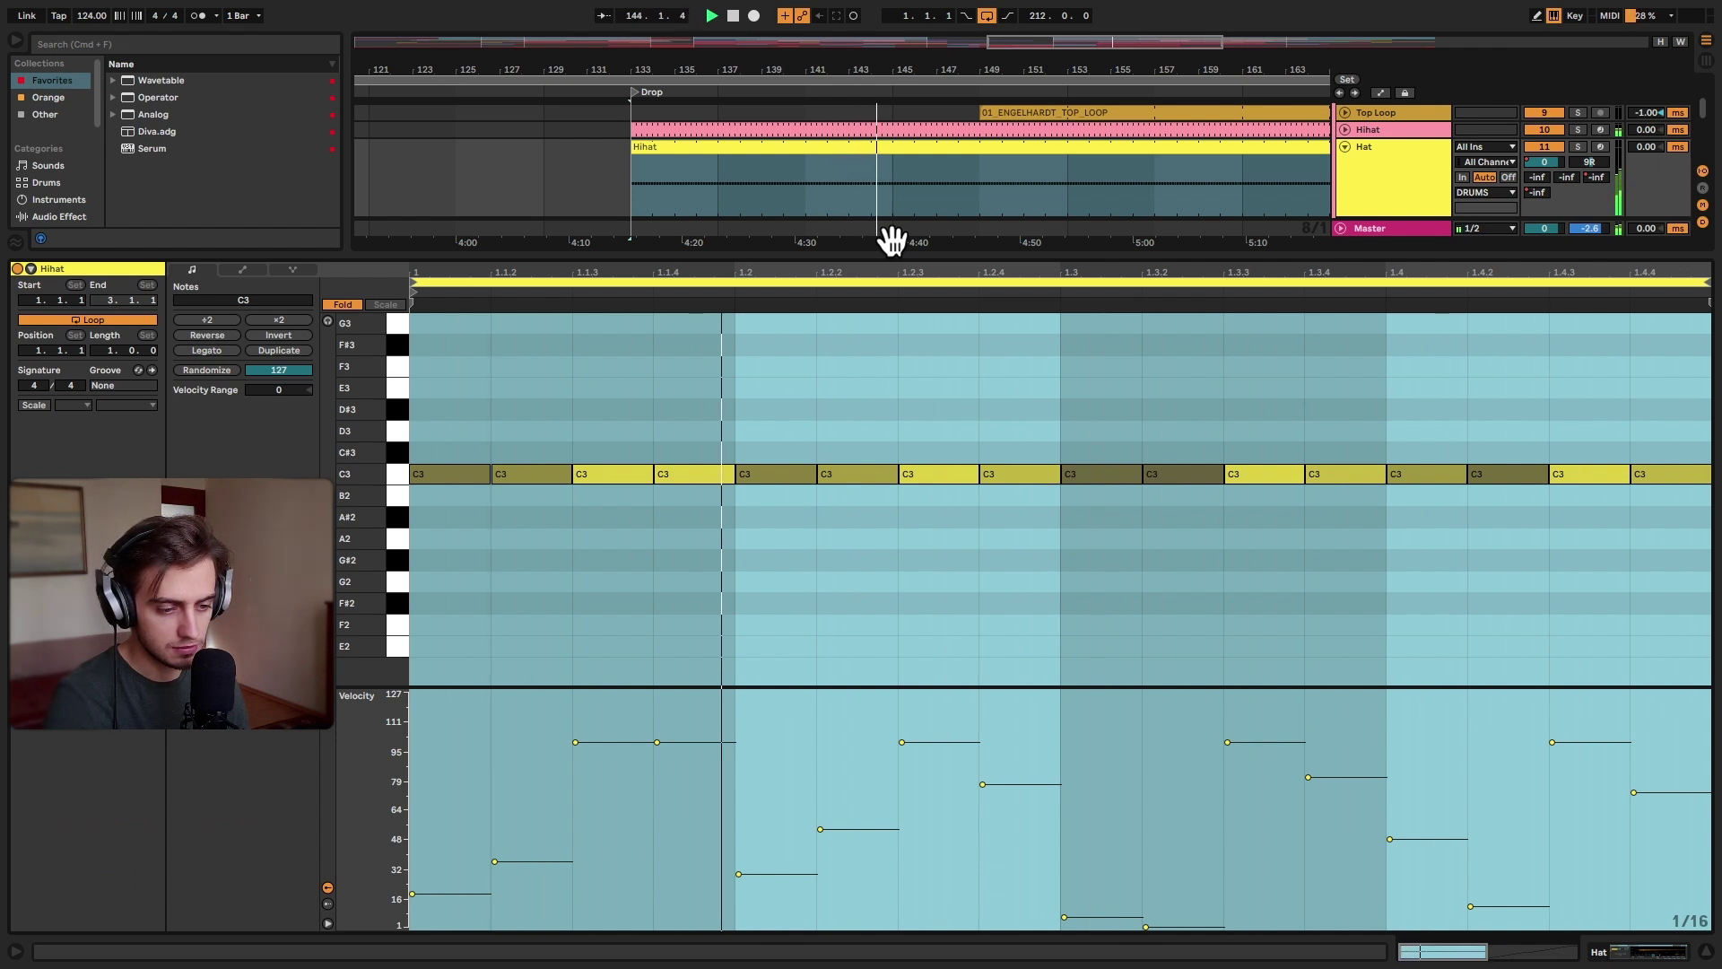
click(1574, 145)
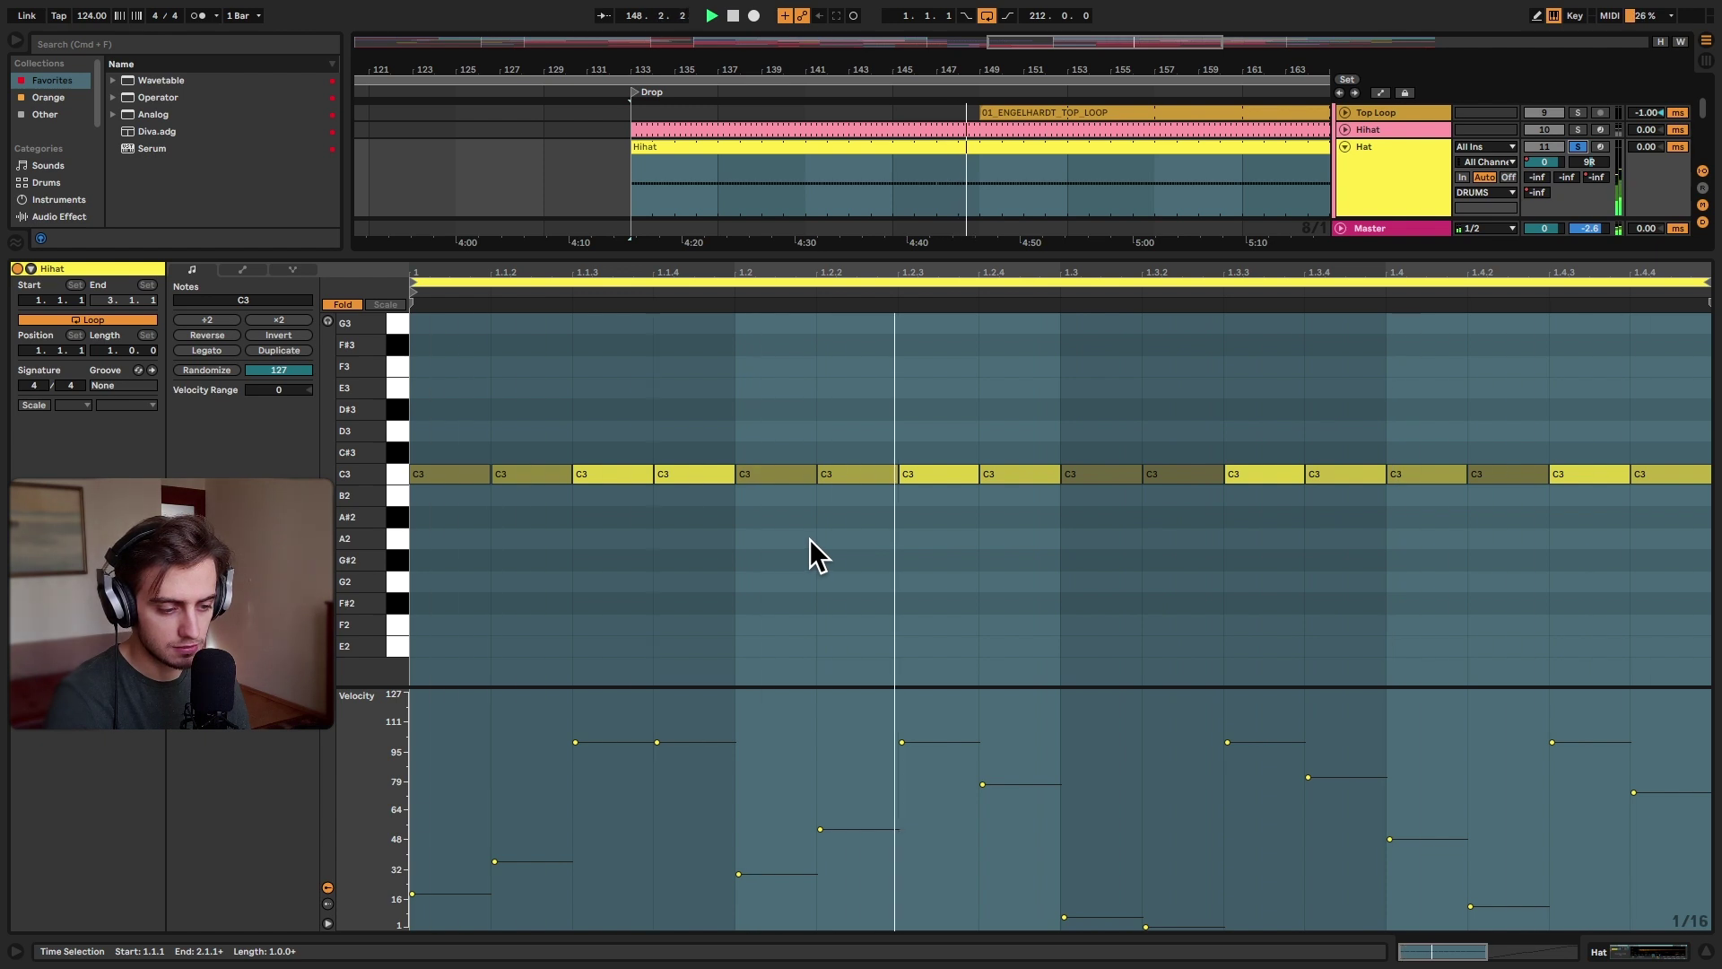
key(space)
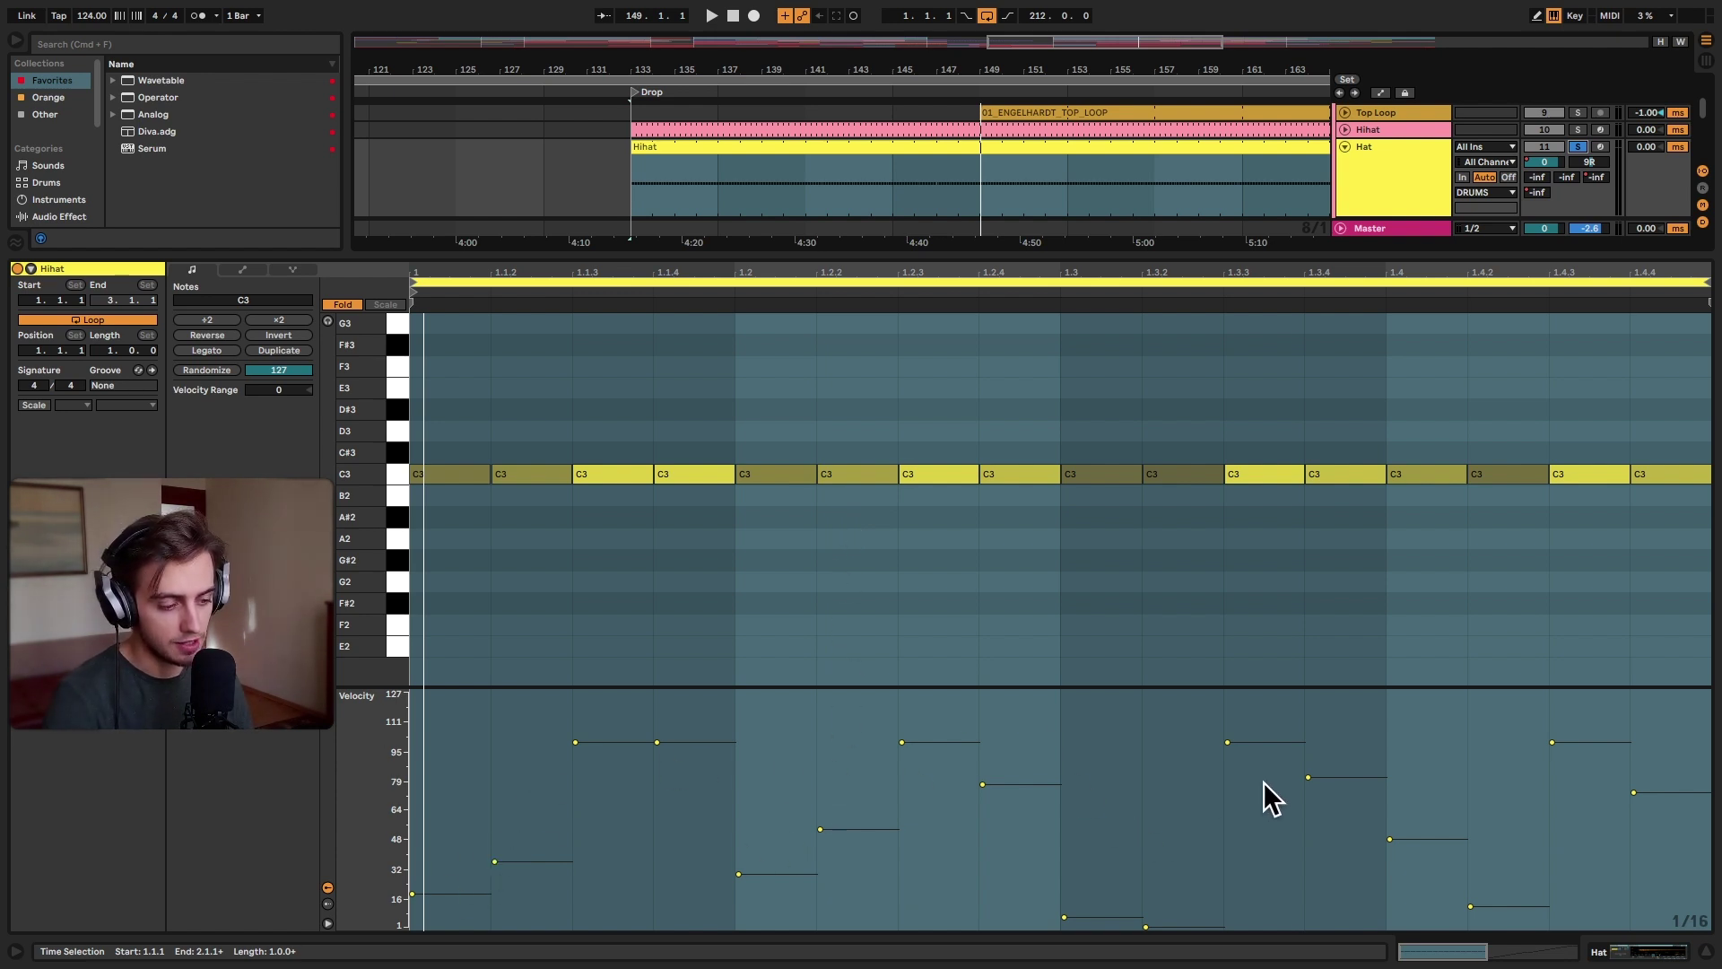
drag(452, 430, 1480, 632)
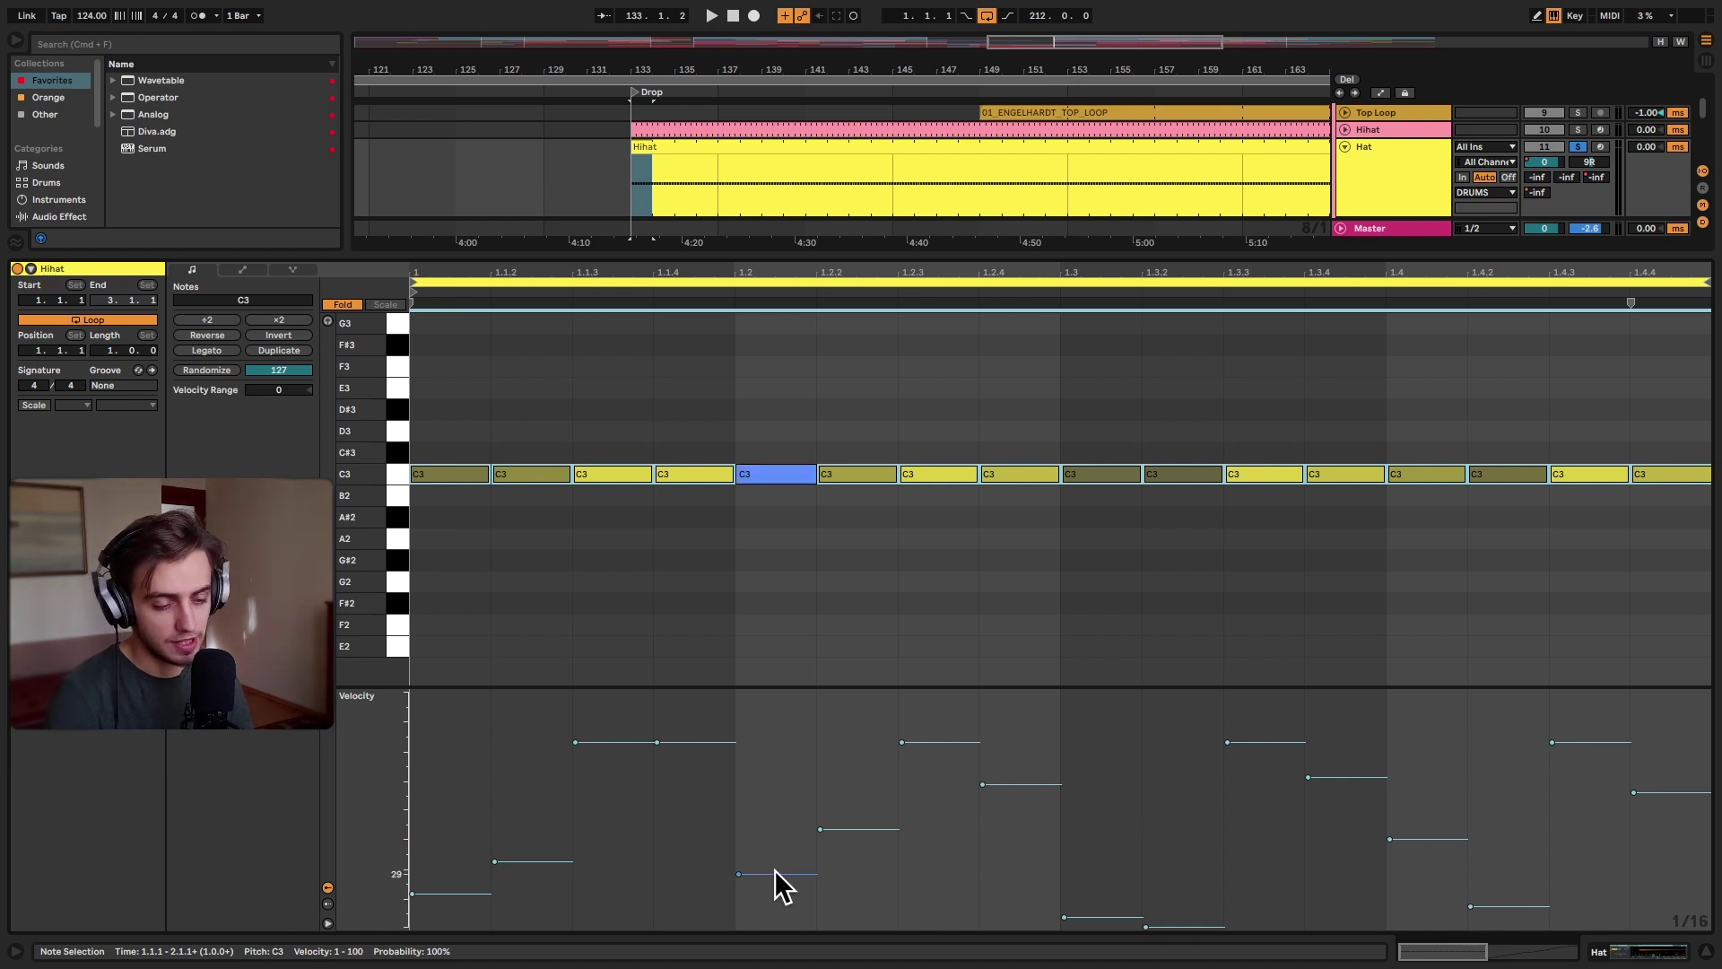
drag(774, 869, 774, 750)
key(space)
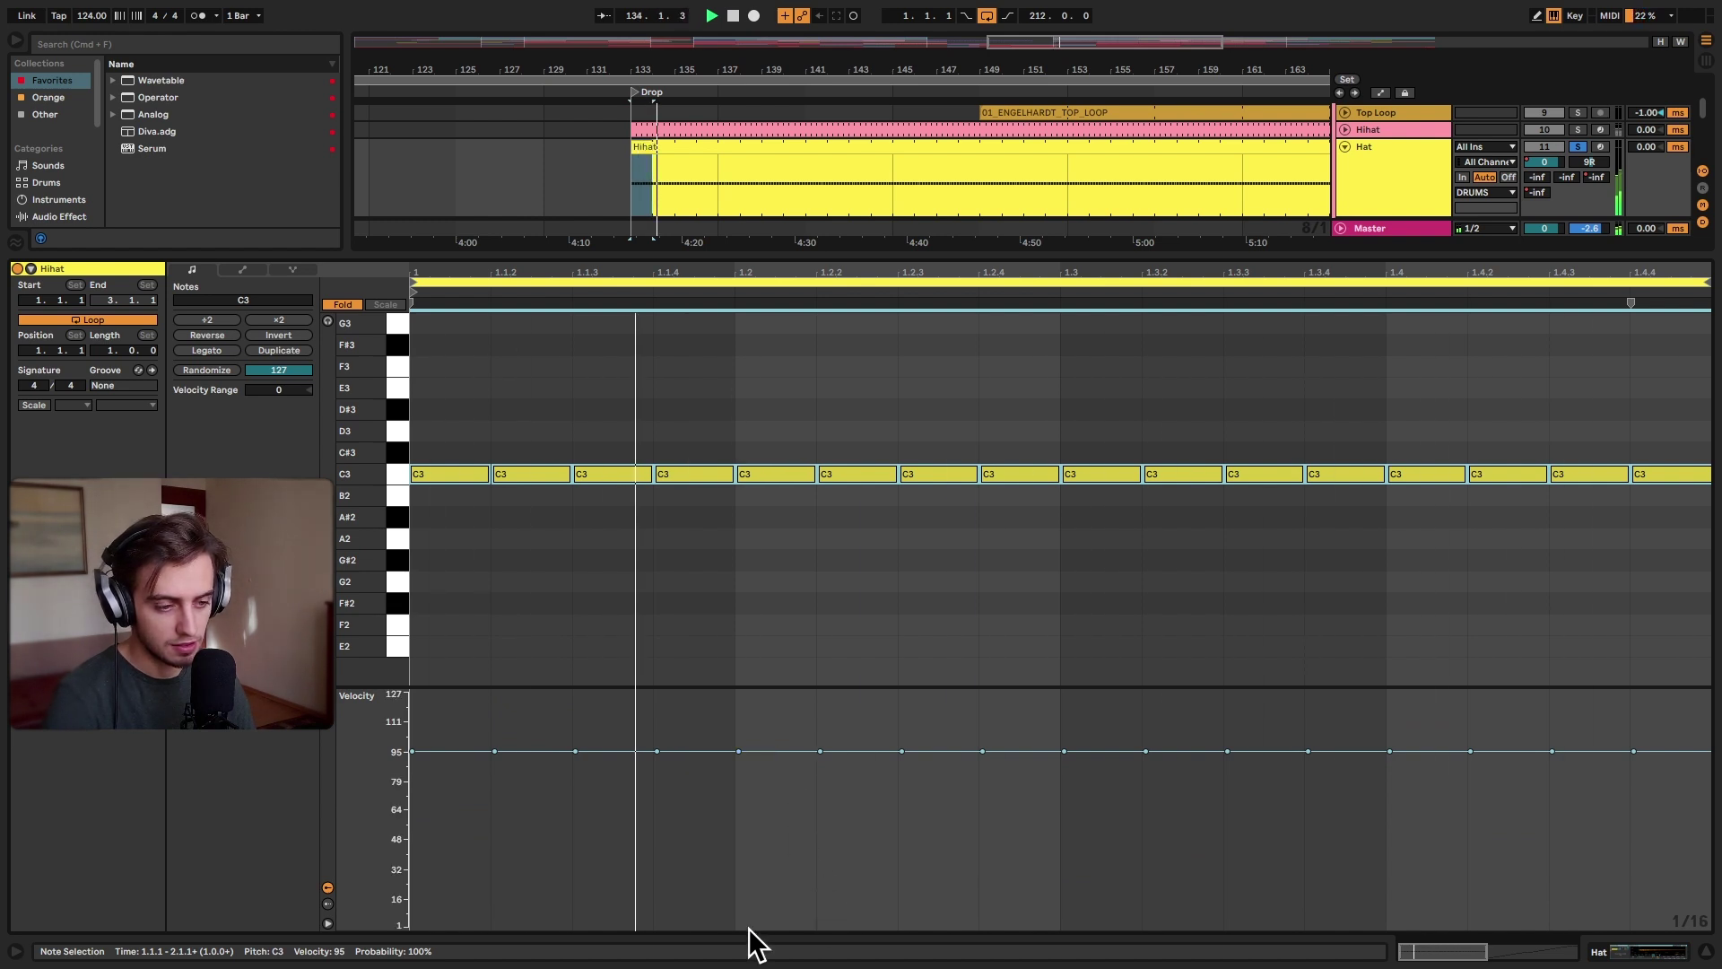
scroll(1296, 162, up, 2)
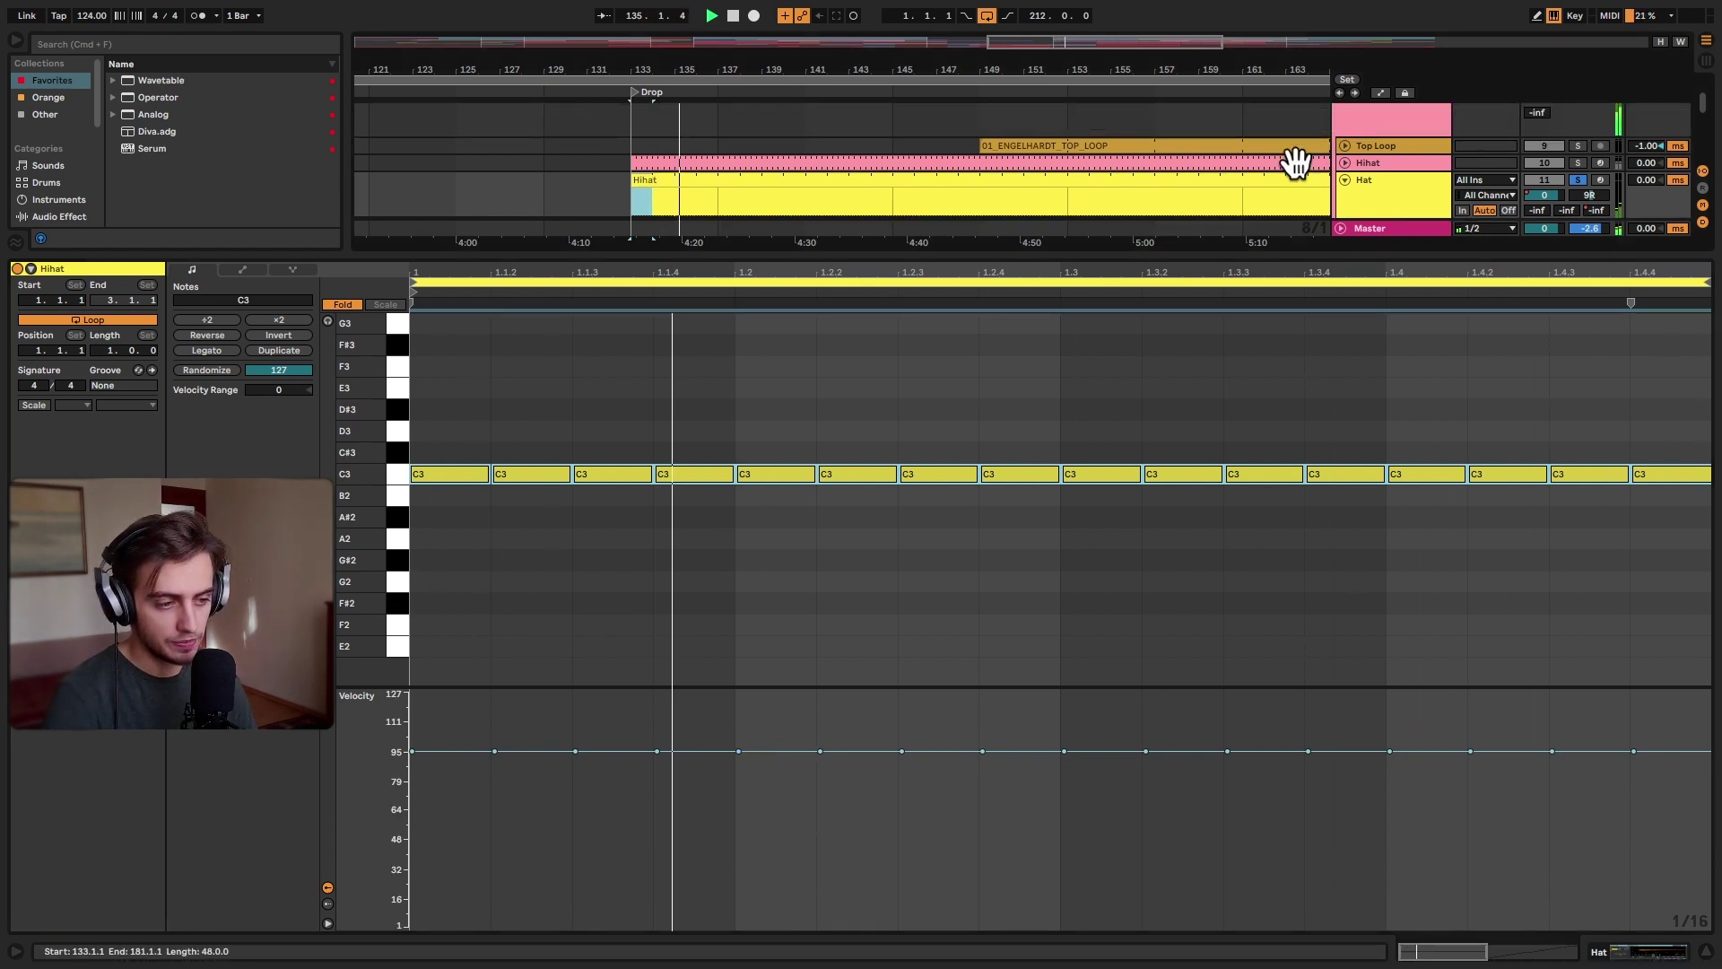
scroll(1296, 162, up, 2)
scroll(1296, 161, up, 2)
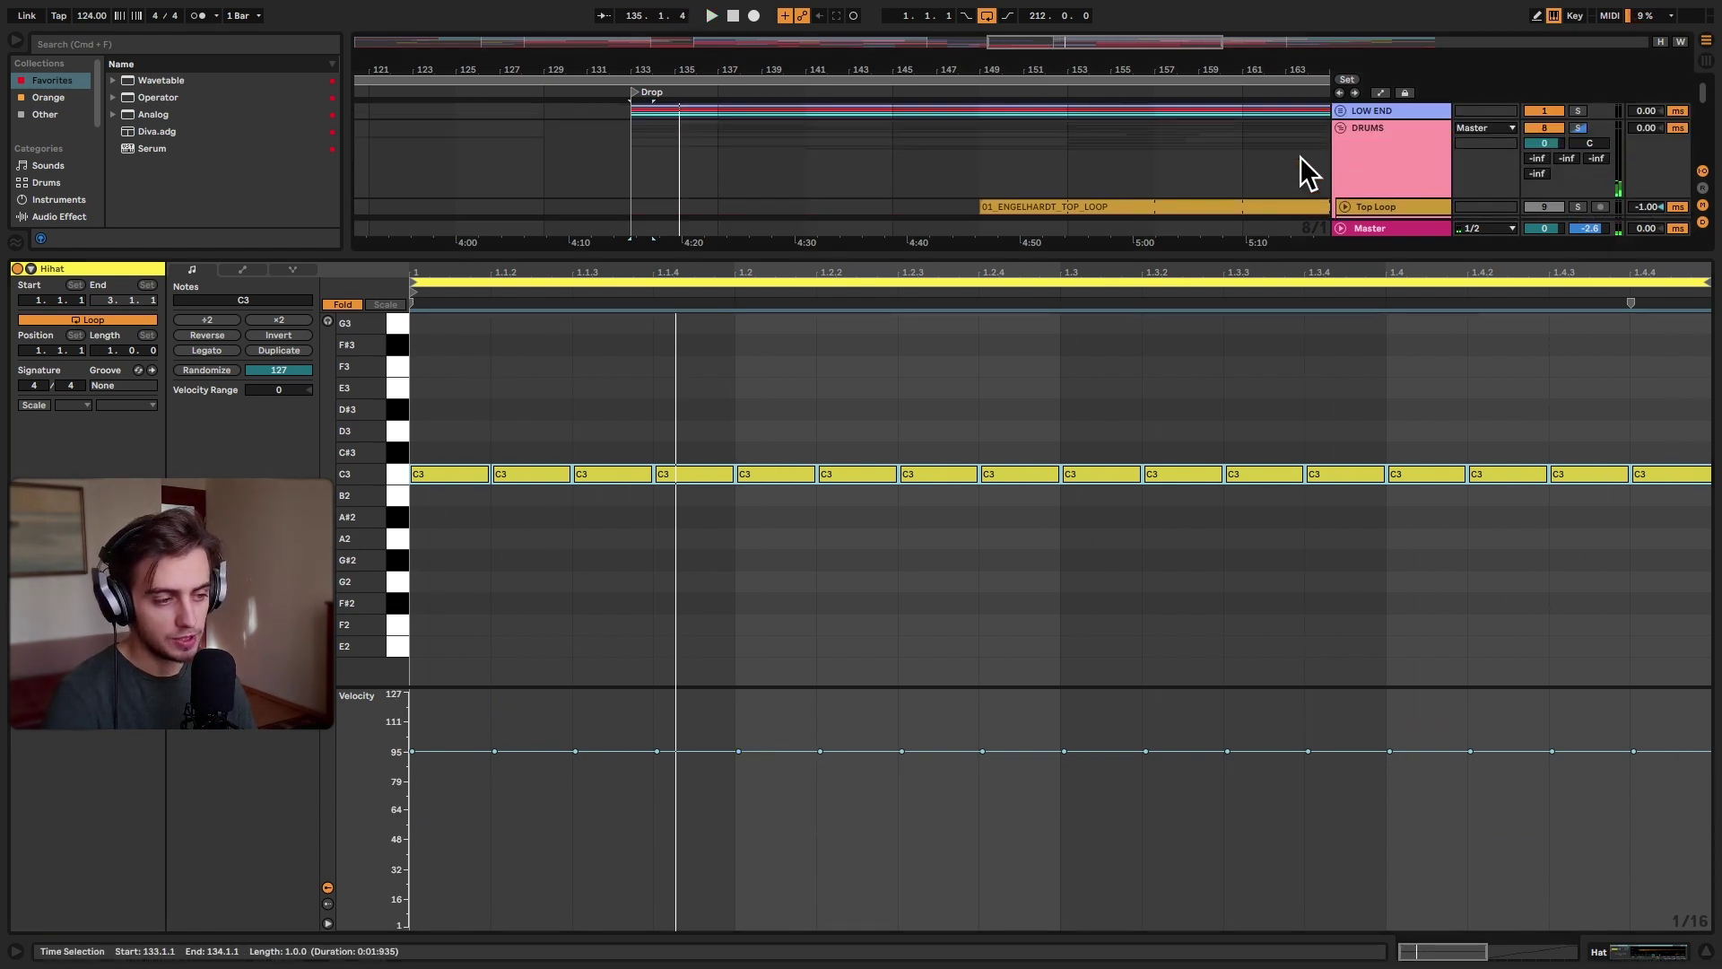
click(1580, 129)
key(space)
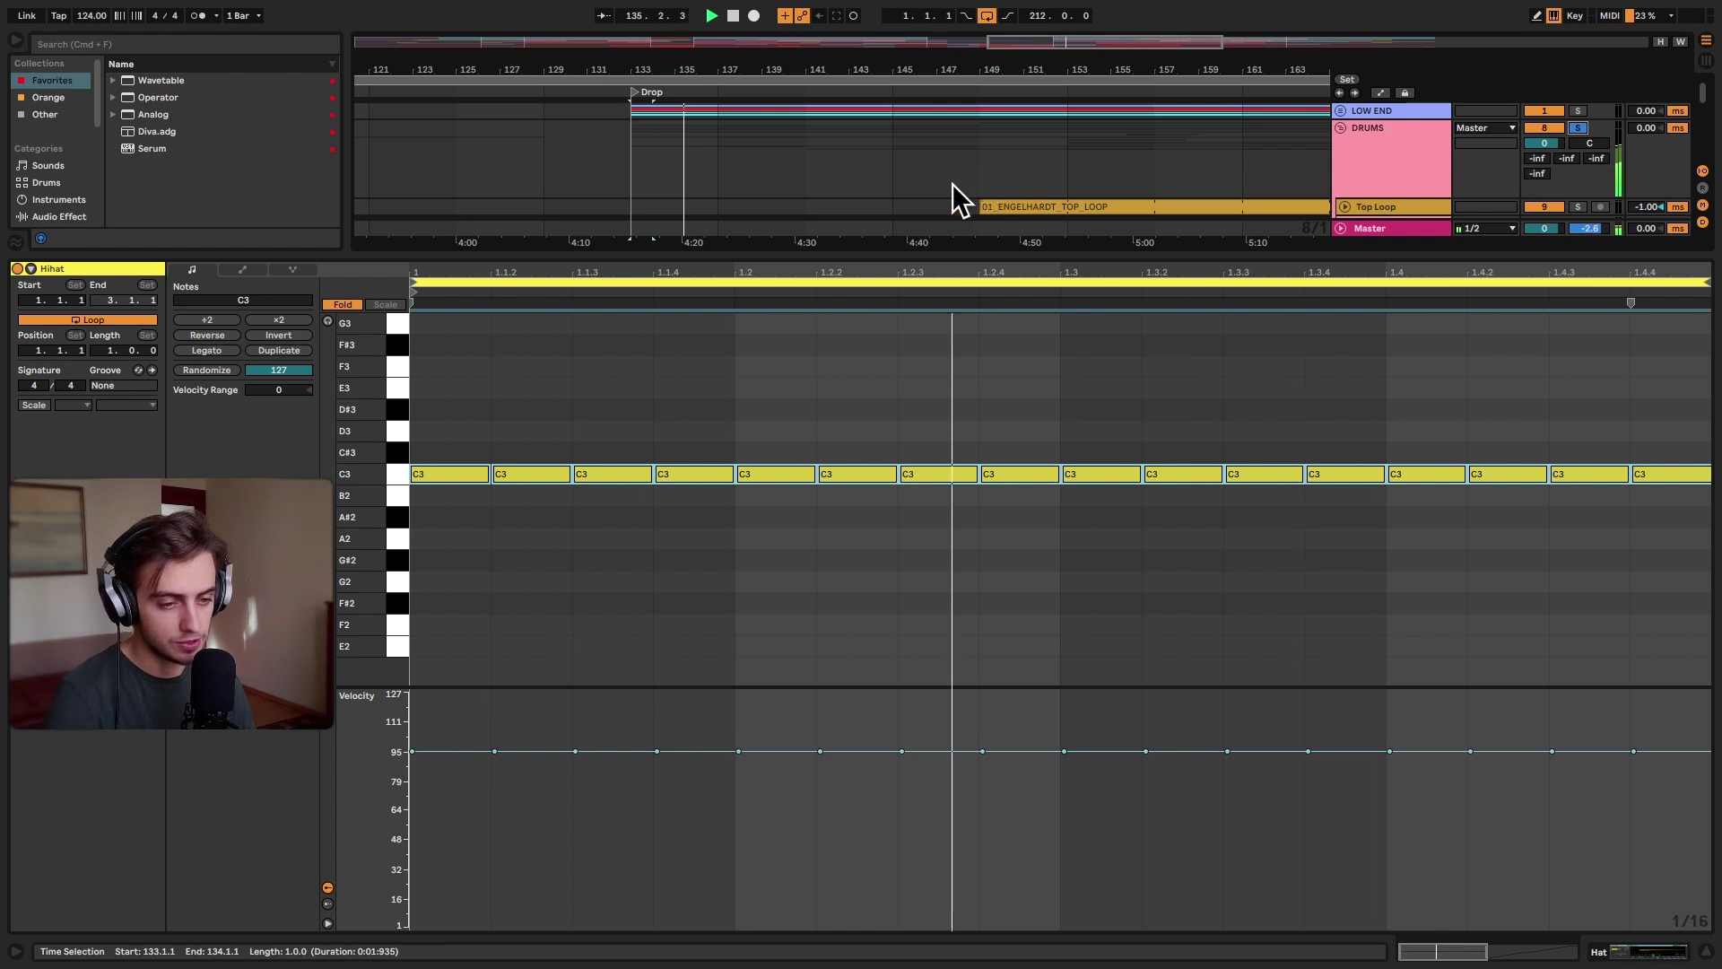
key(ctrl+z)
key(ctrl+z)
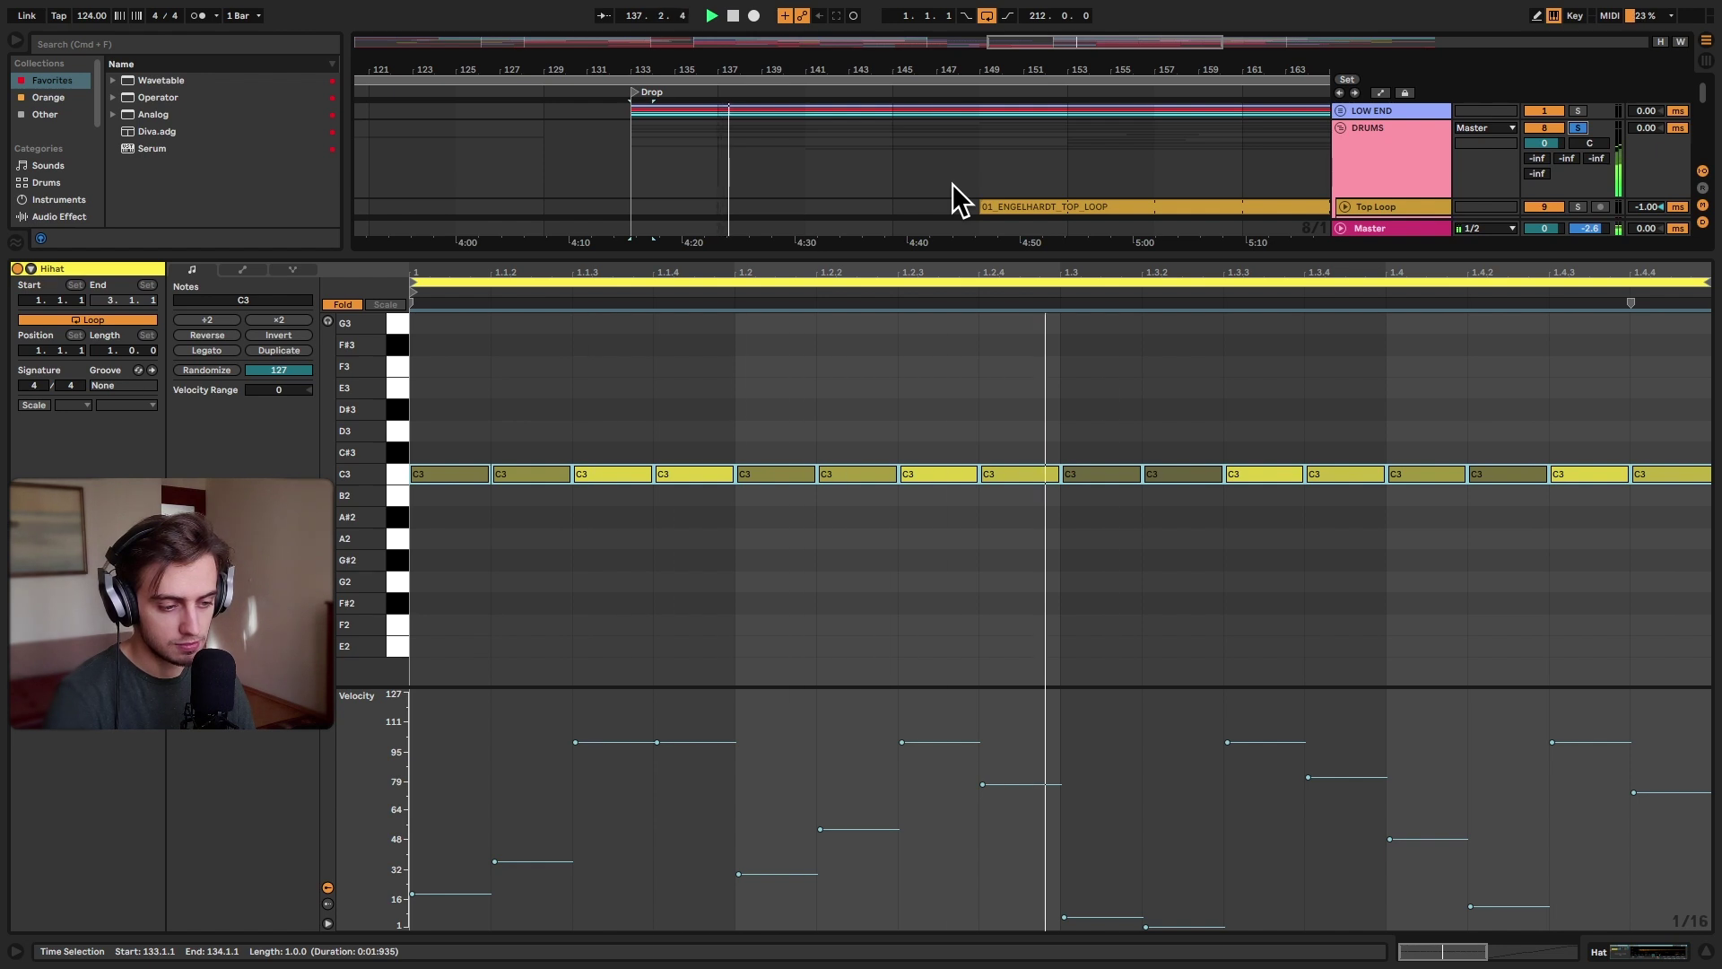
scroll(952, 183, down, 2)
click(821, 203)
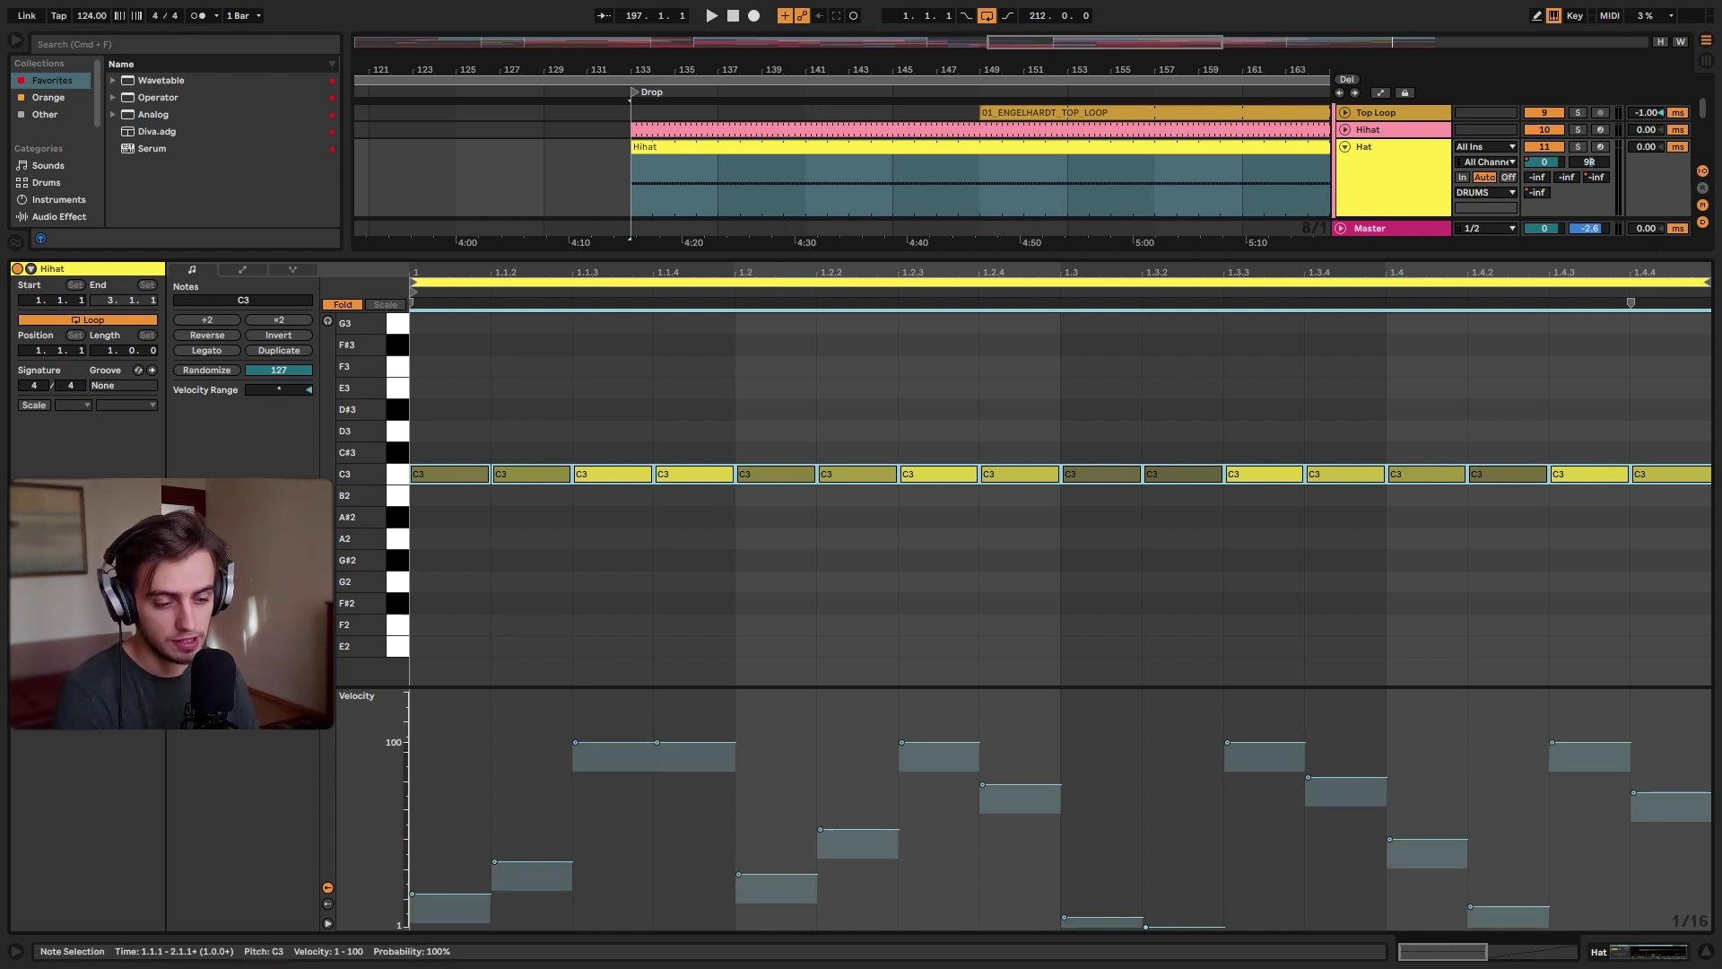
Split bar 137–138 out of the Hihat clip as its own piece.
click(704, 174)
key(plus)
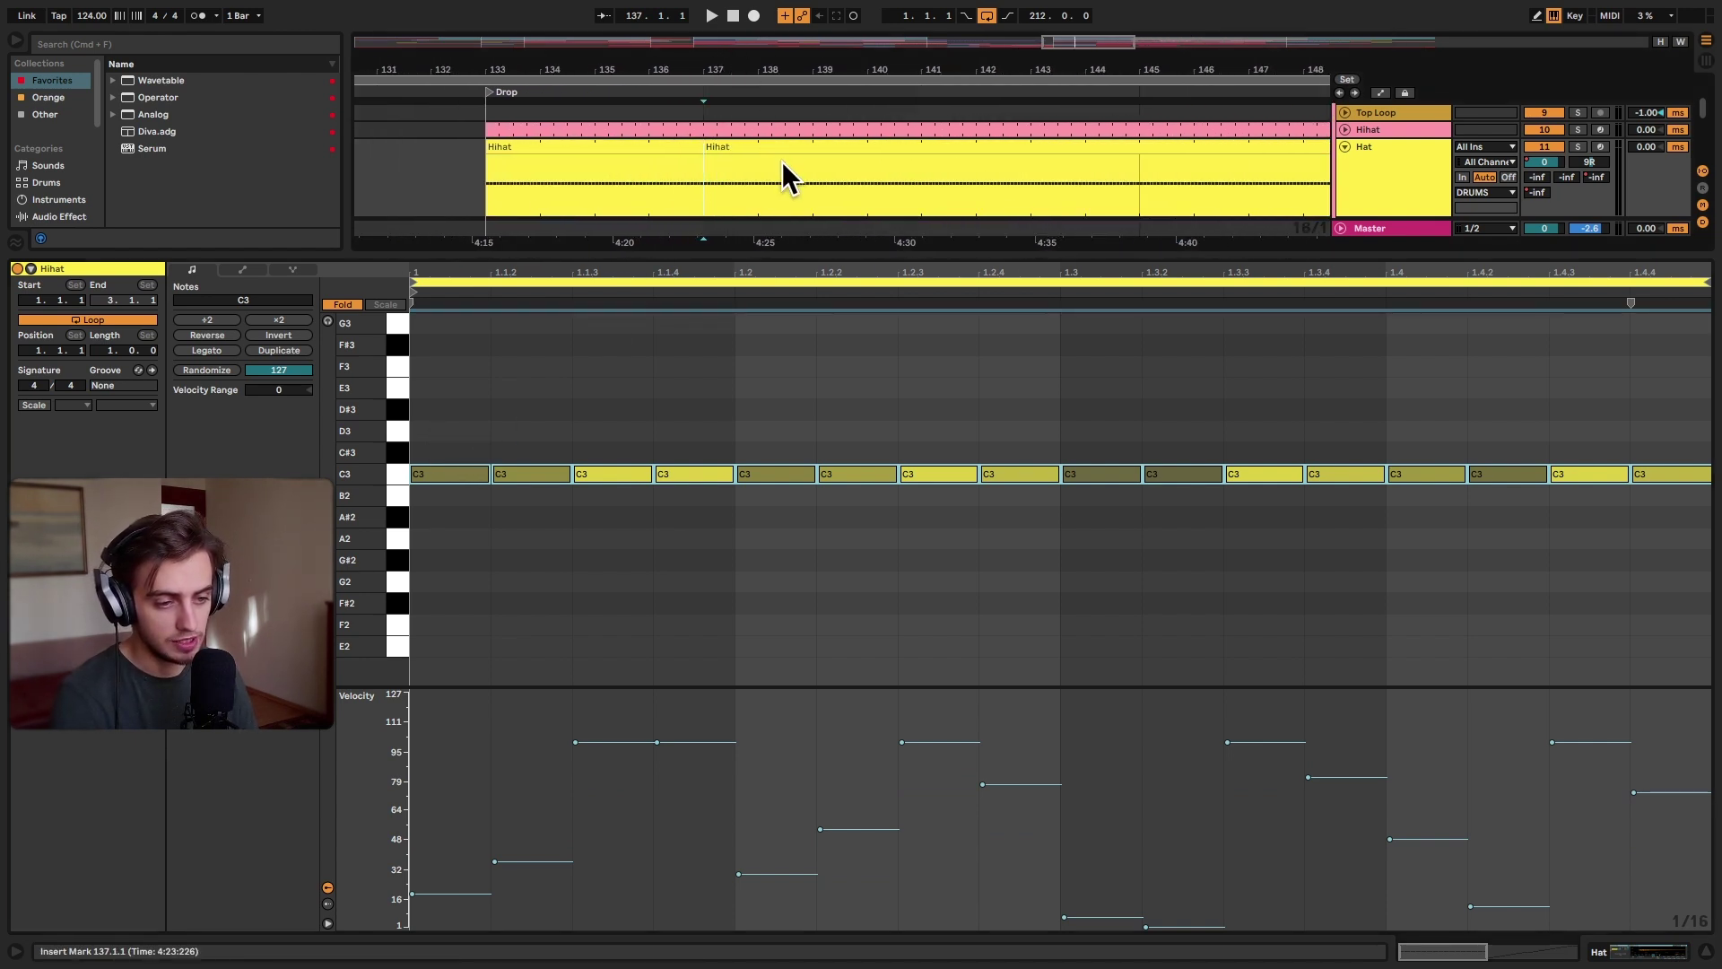
shift+click(782, 175)
key(ctrl+e)
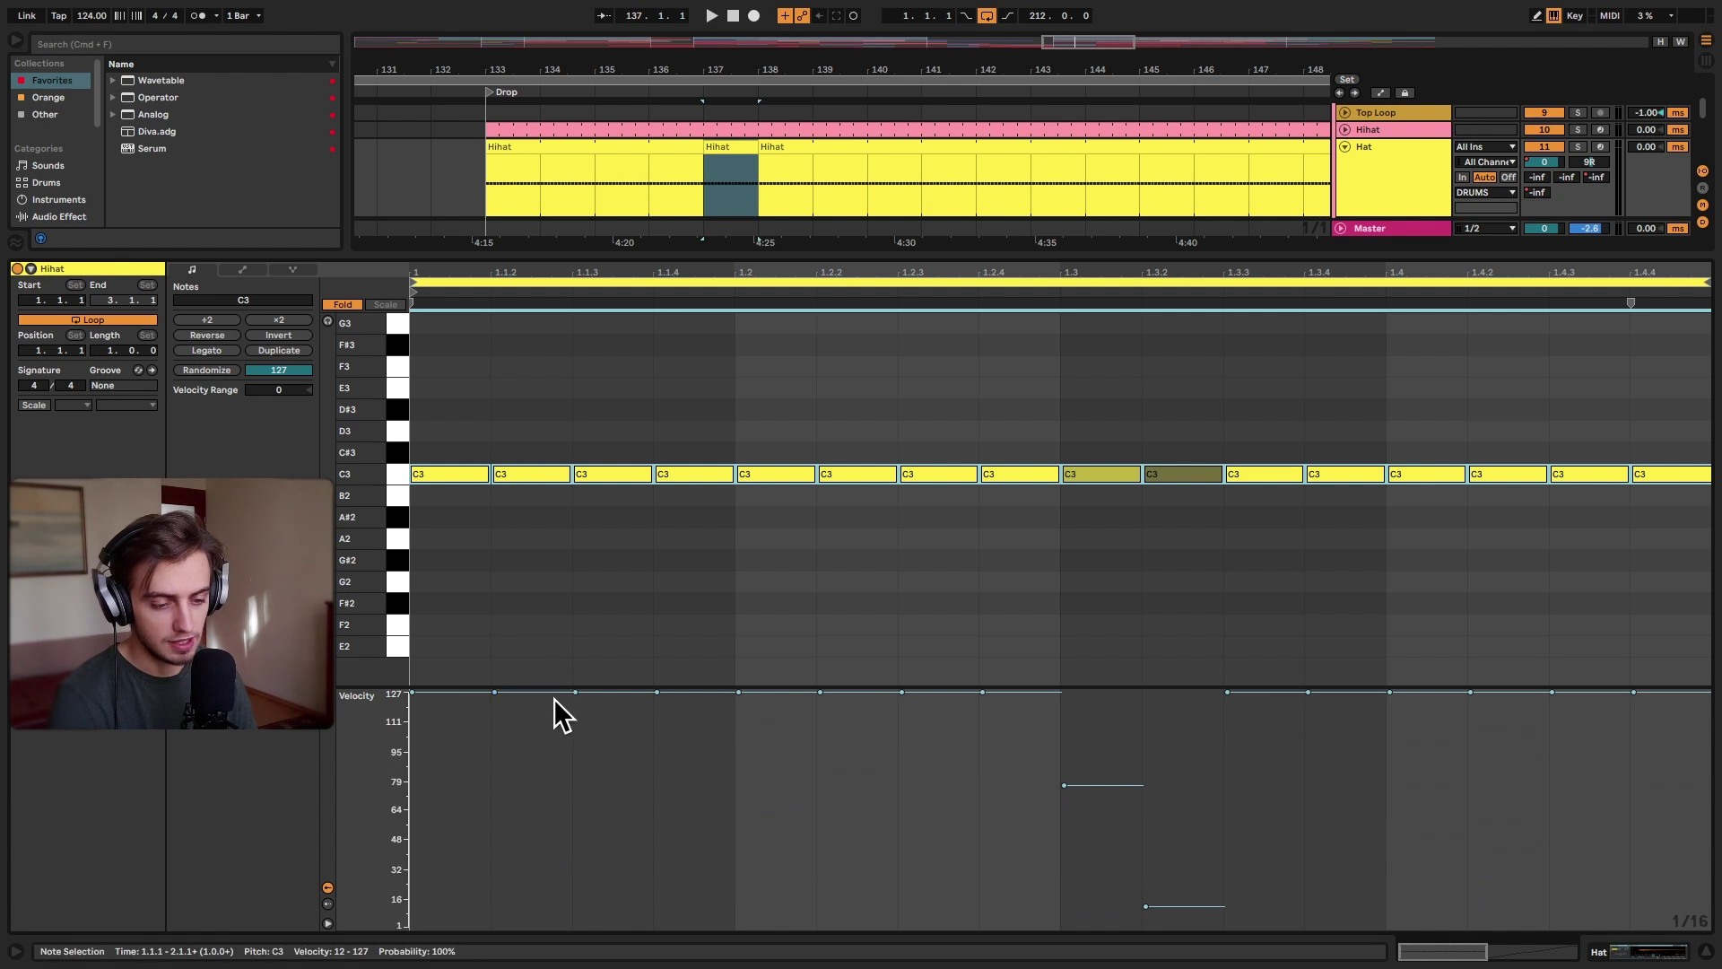
Set the split clip's note velocities to 98 and select all notes.
drag(543, 693, 543, 633)
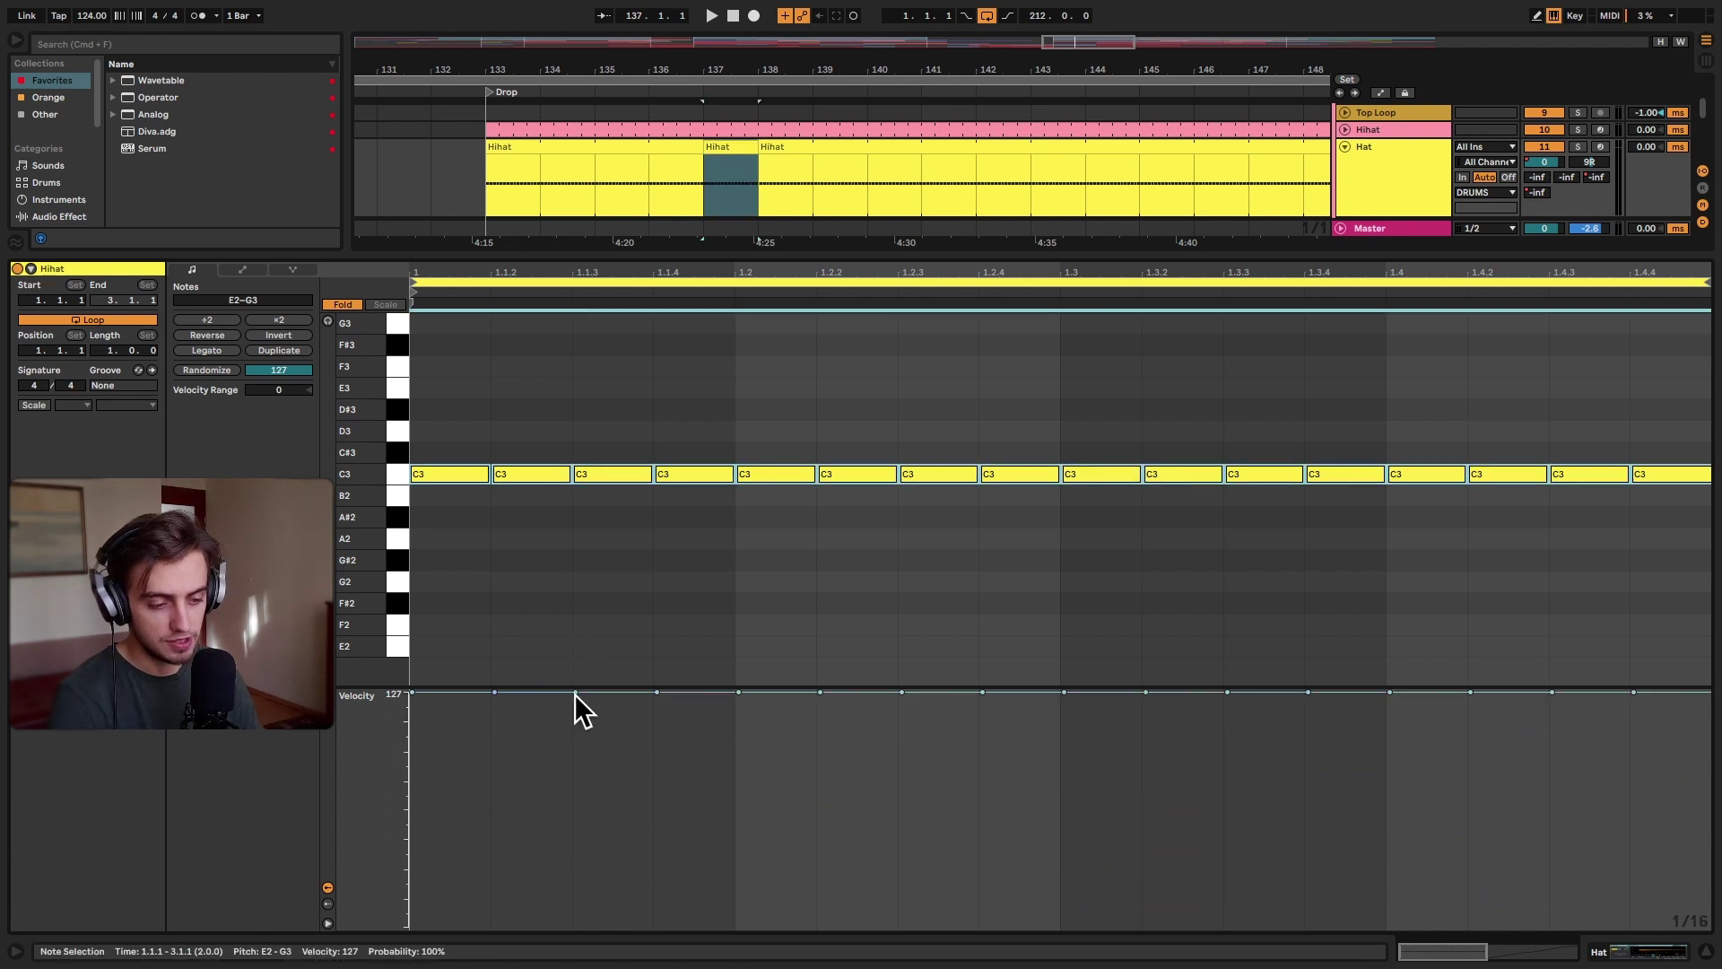
drag(576, 711, 575, 744)
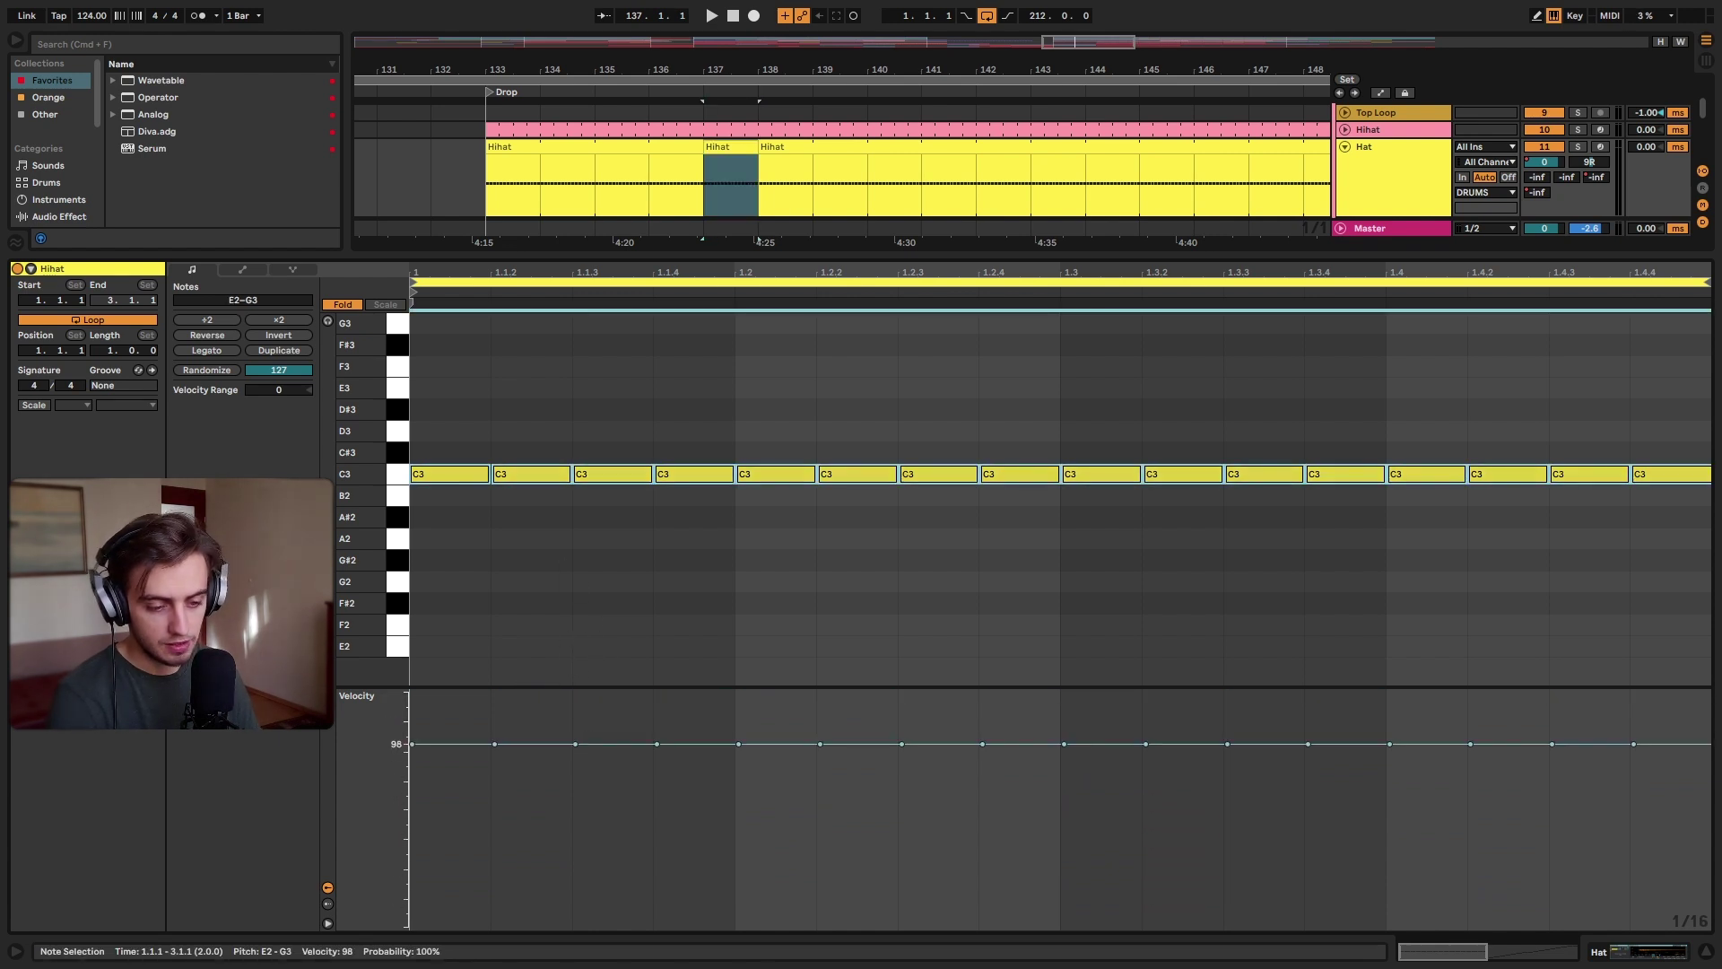
click(674, 565)
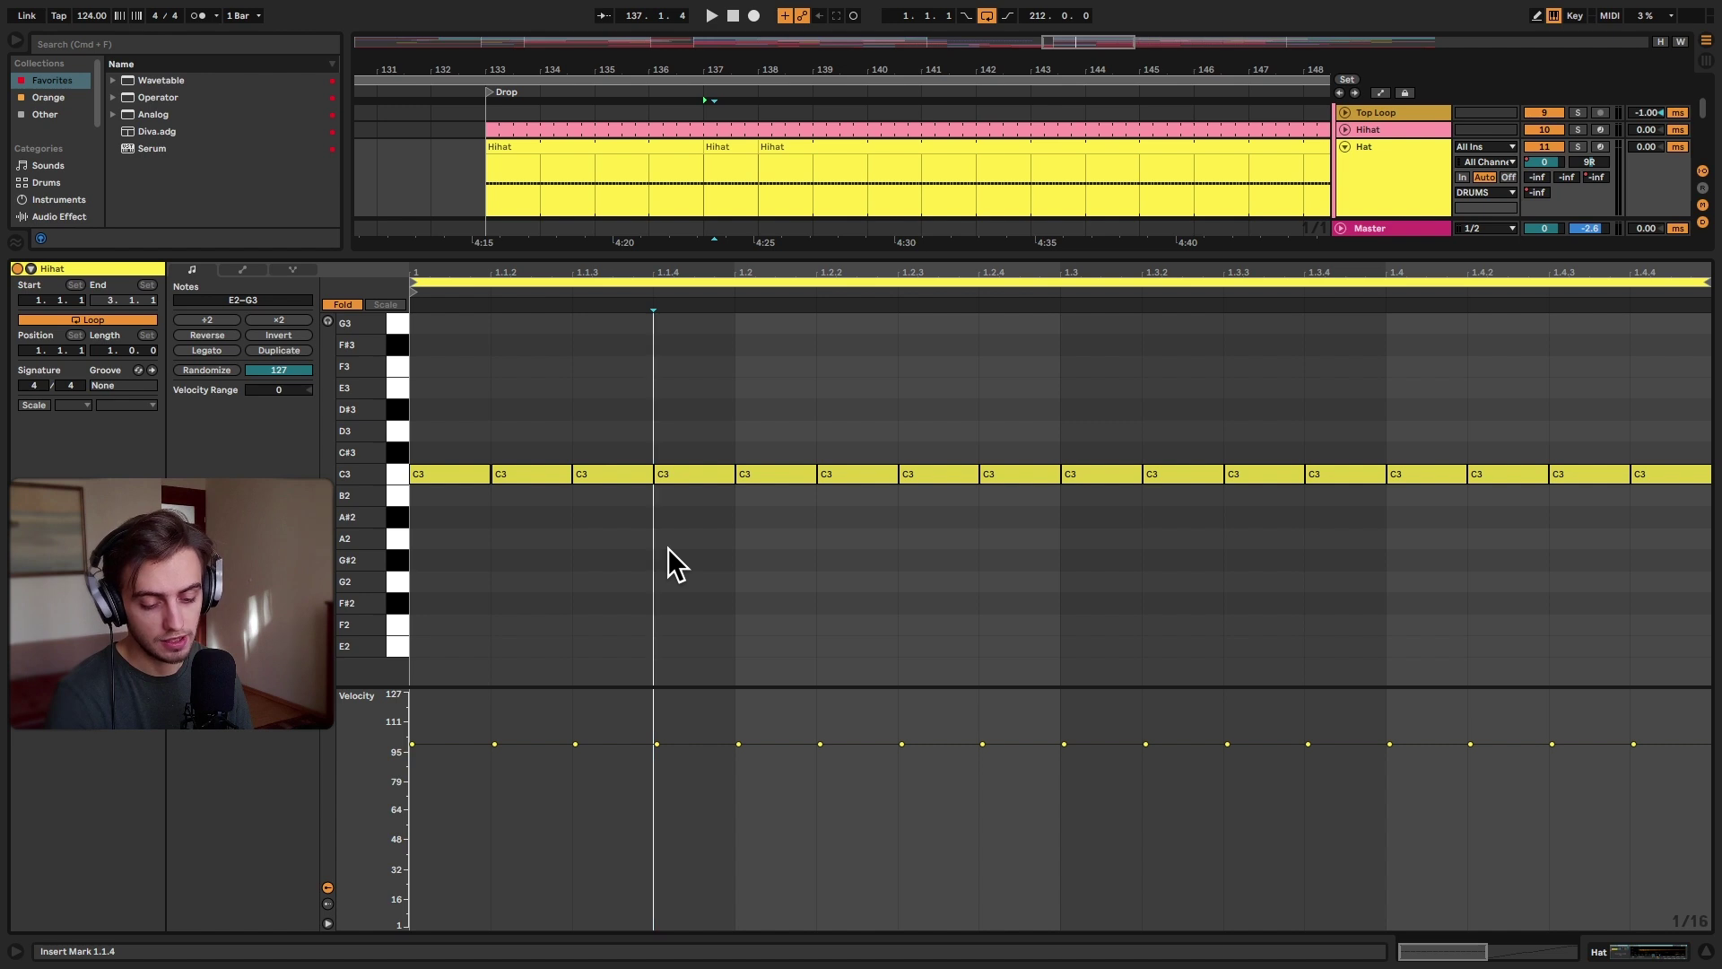
key(ctrl+a)
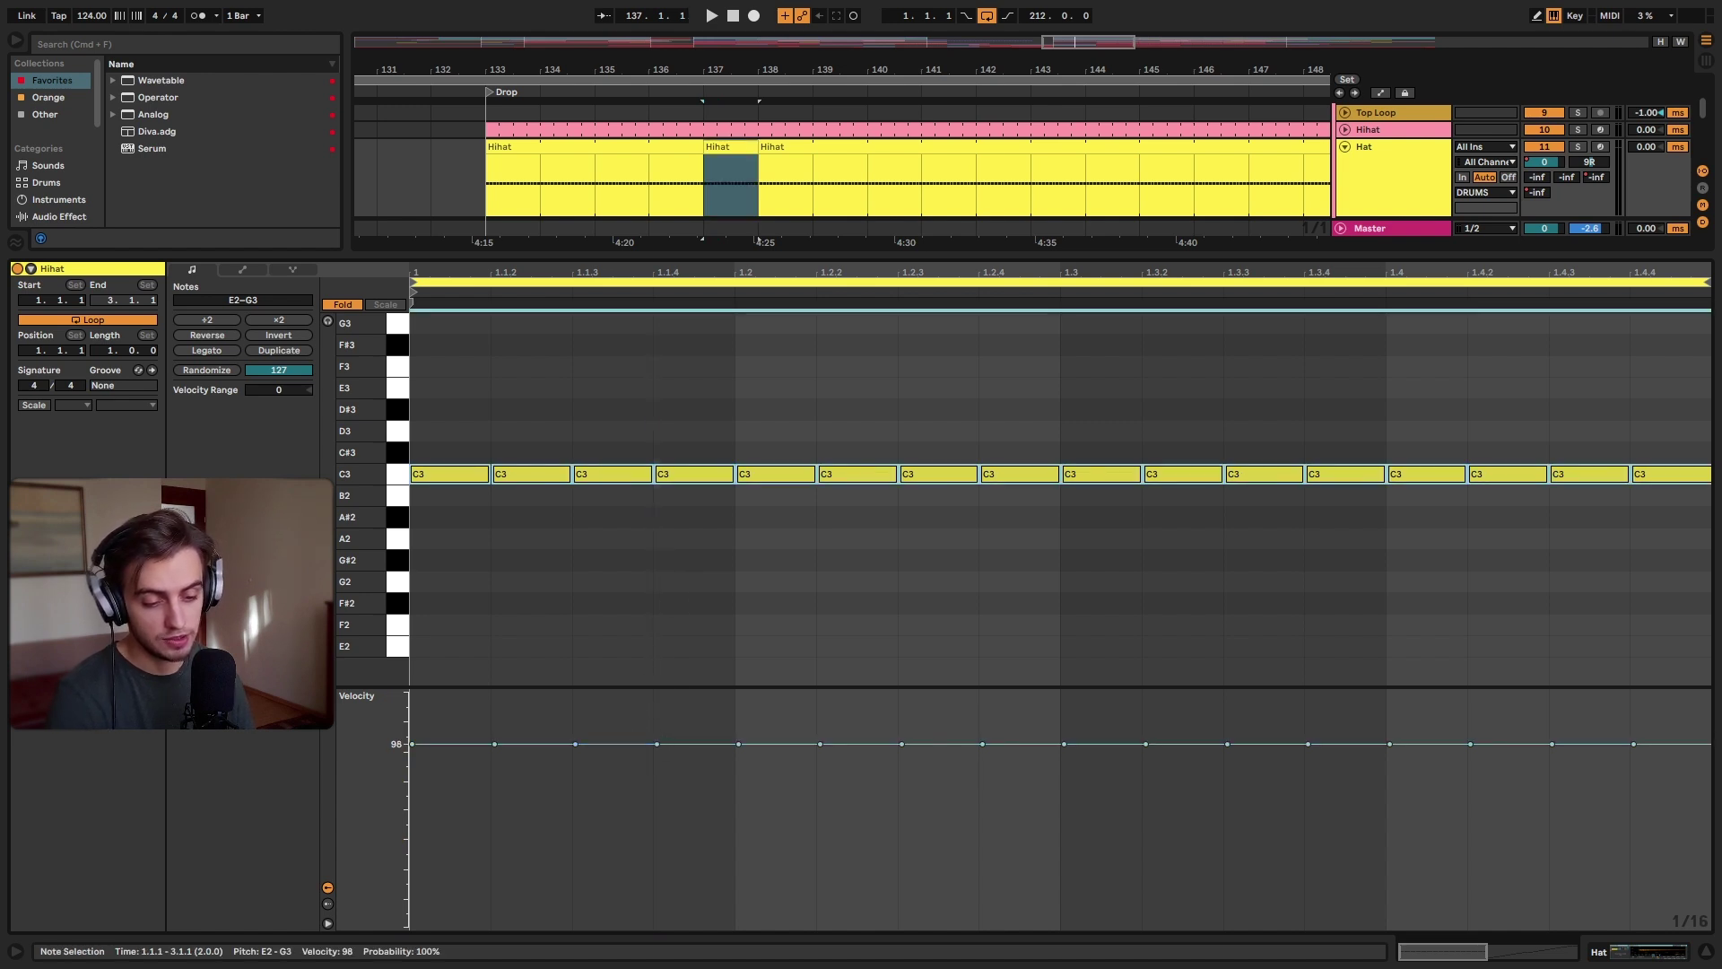
Add a downward velocity range to the notes and loop-play bar 137.
drag(633, 742, 612, 813)
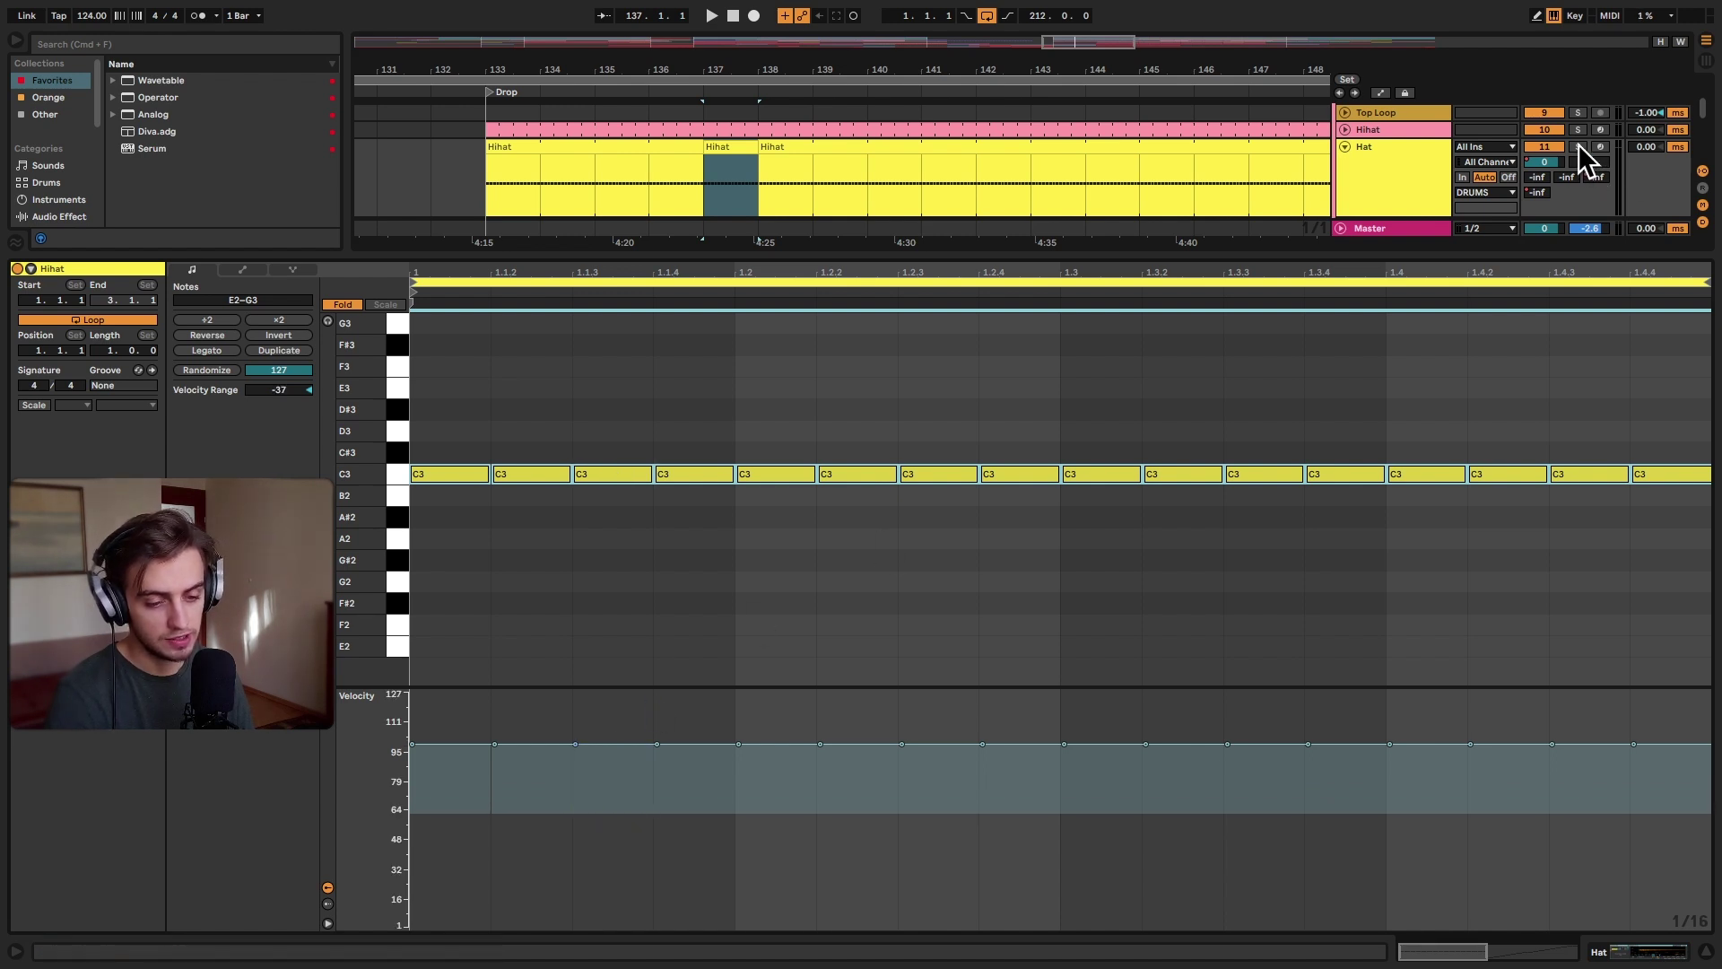
key(ctrl+l)
key(space)
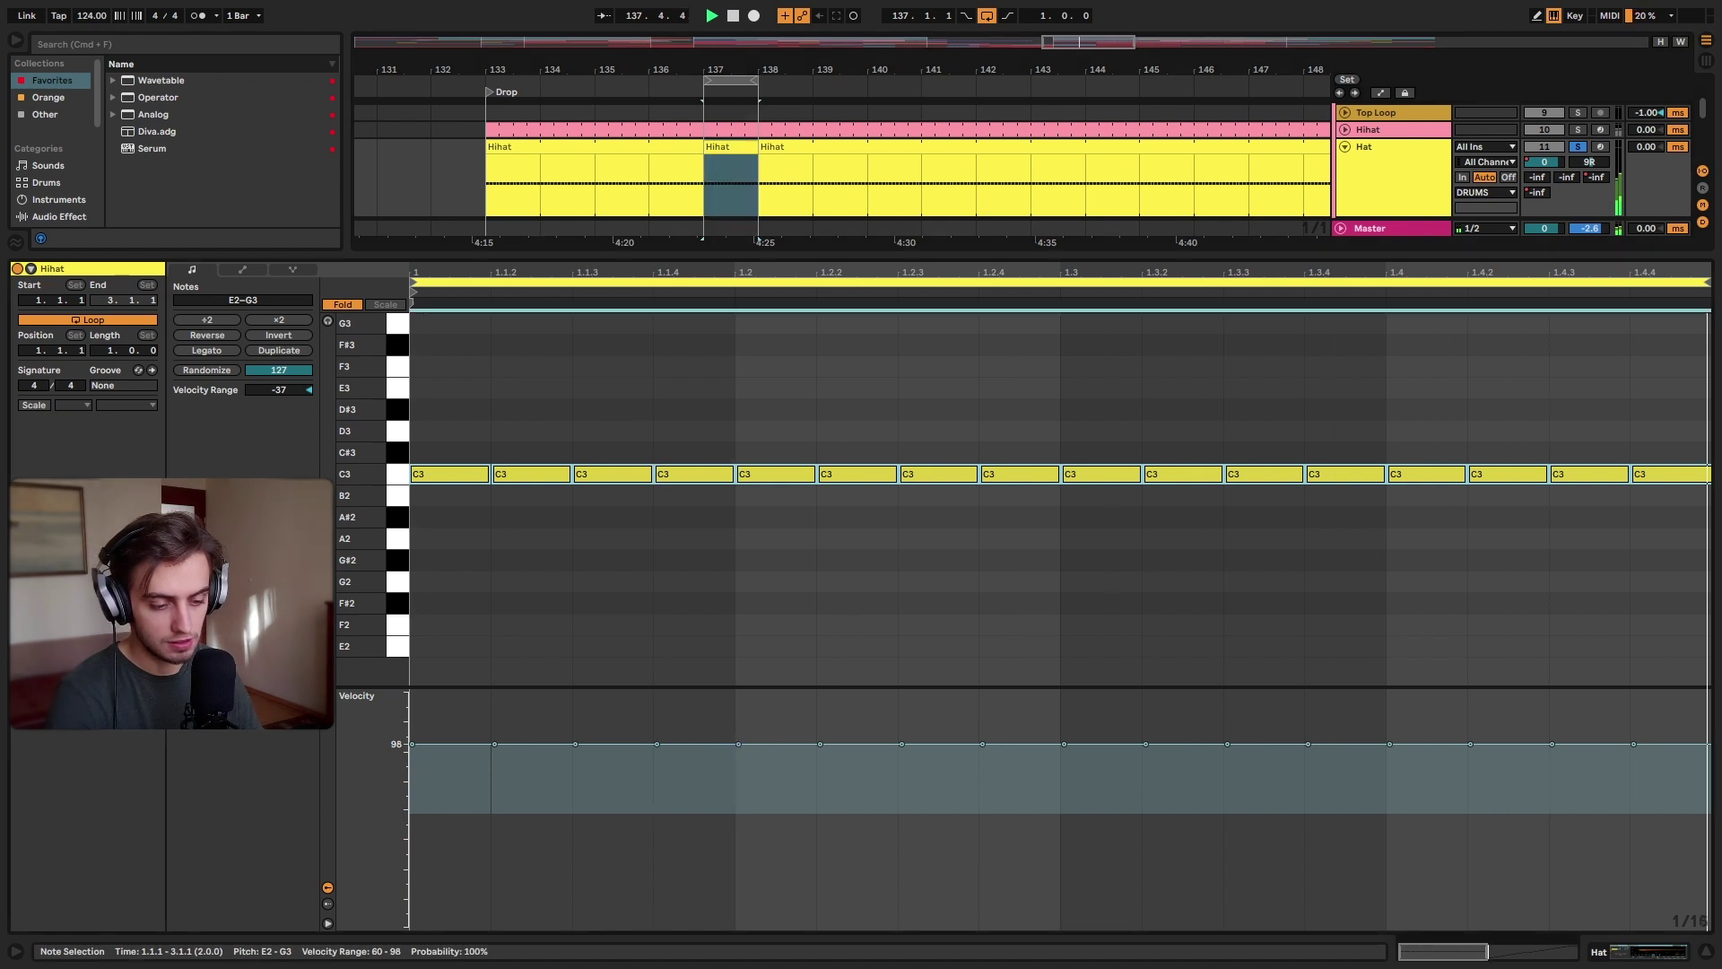
drag(278, 390, 278, 442)
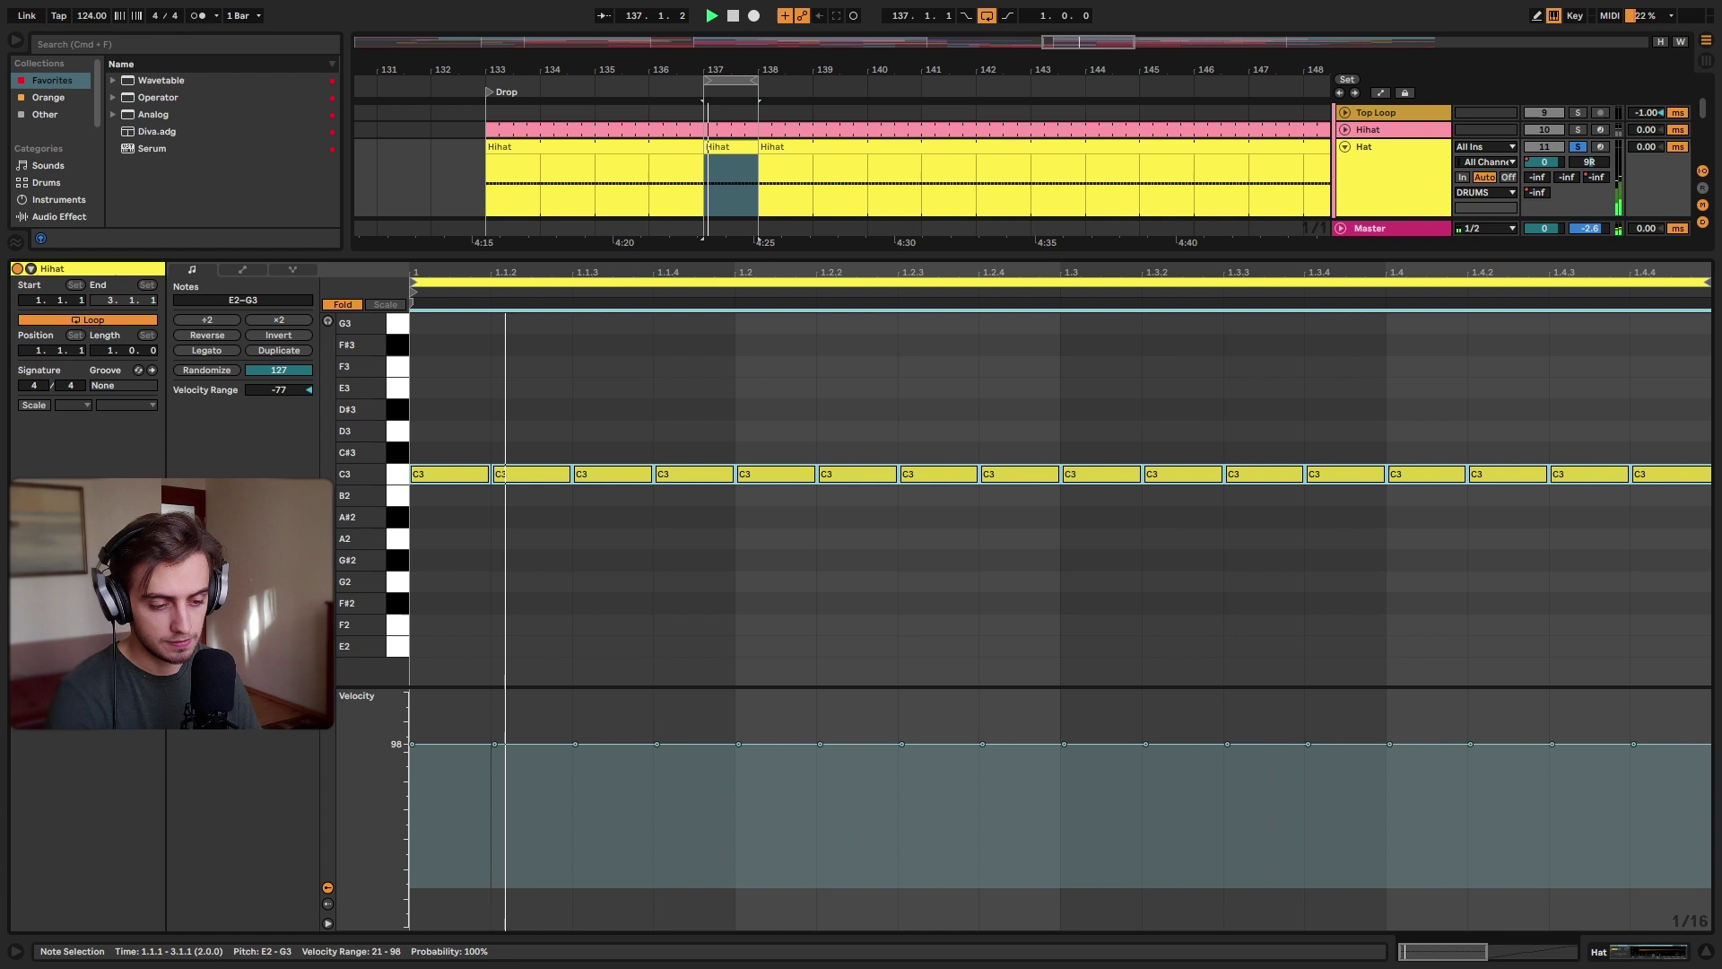
Restore the -77 velocity range and extend the Hihat selection across bars 137–142.
click(705, 750)
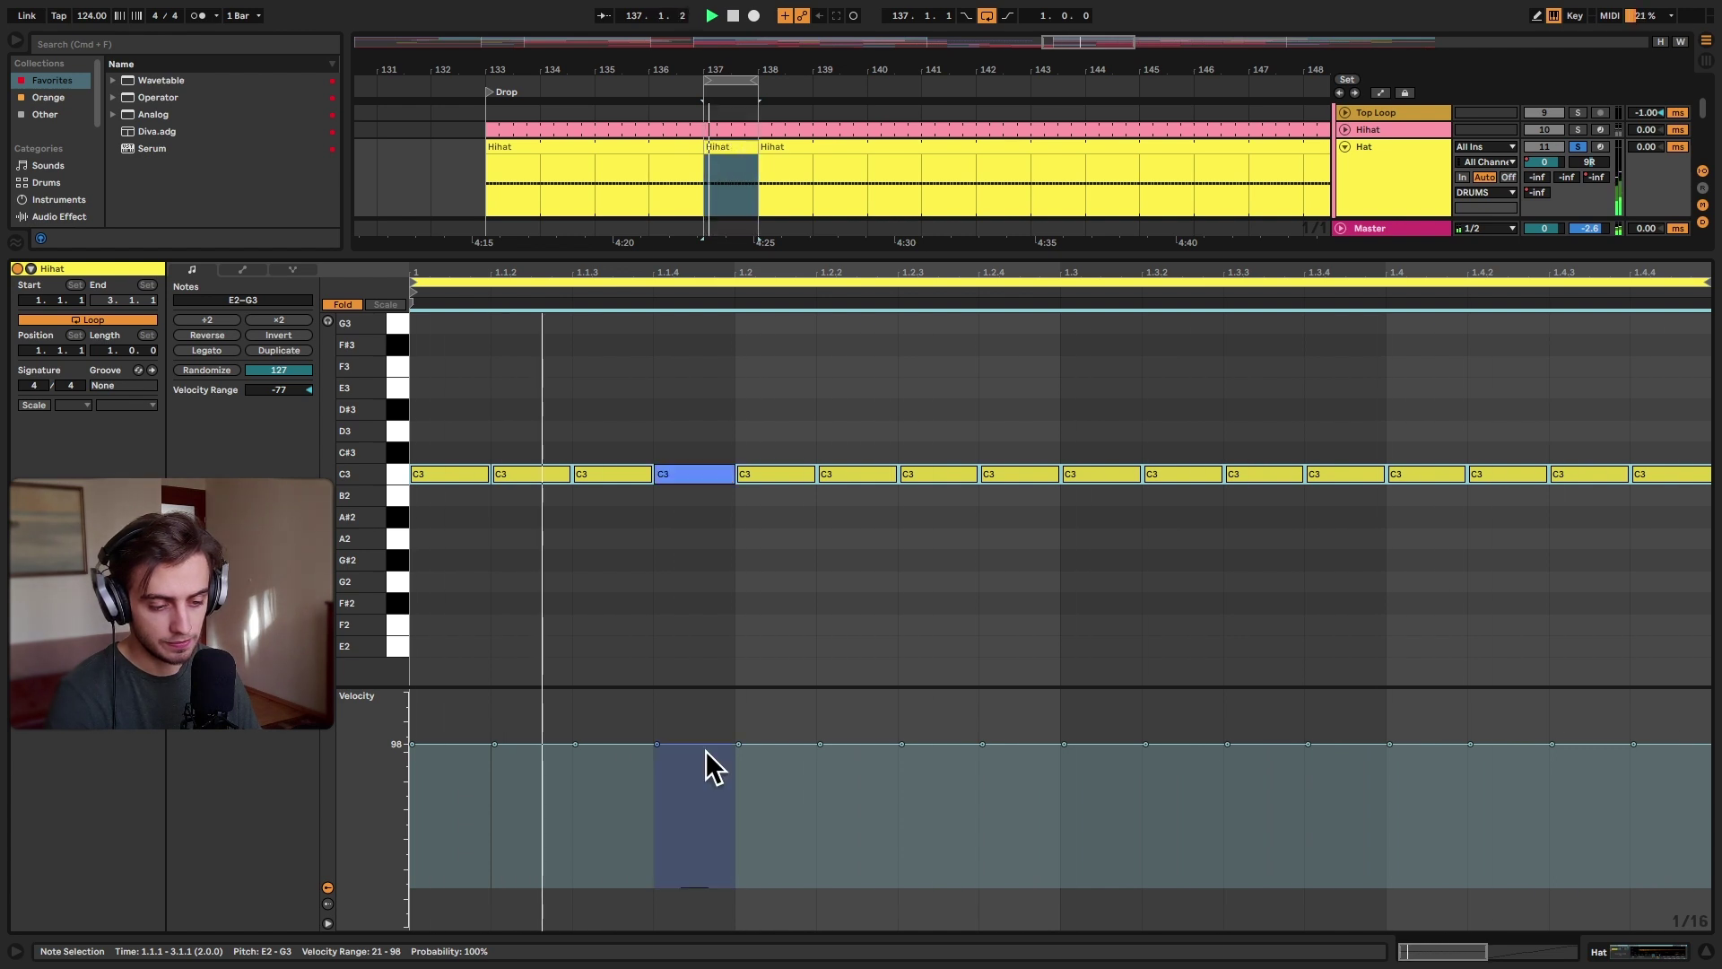
click(705, 749)
key(Delete)
click(706, 749)
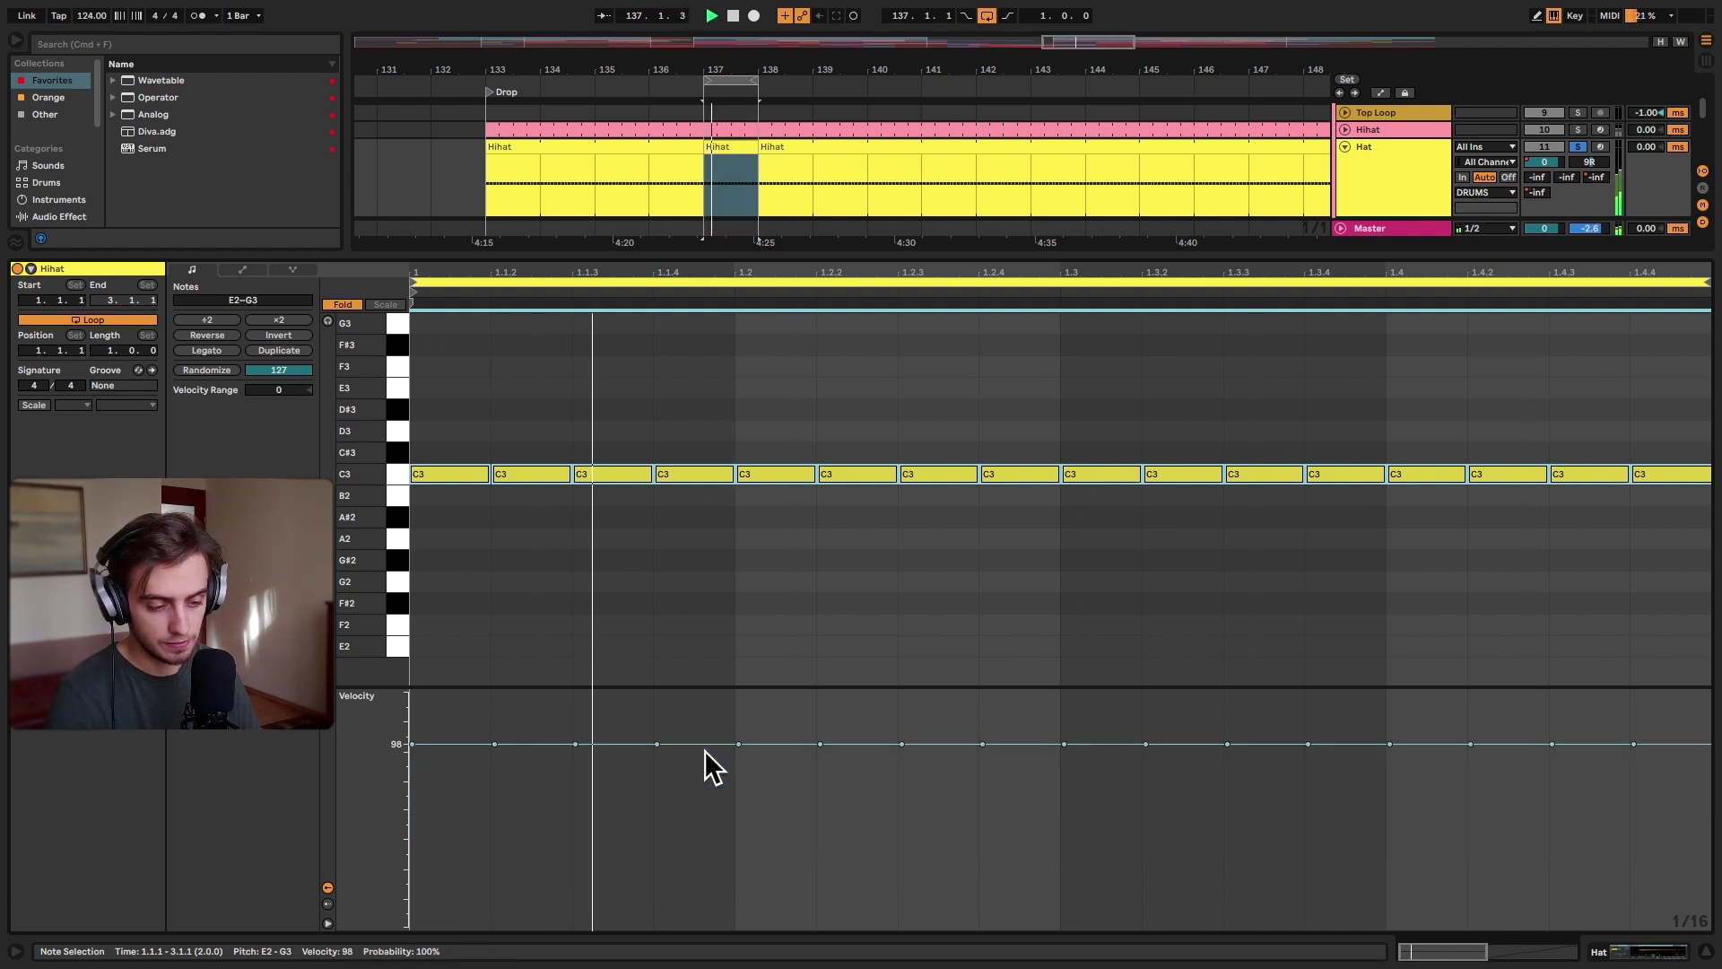
key(ctrl+z)
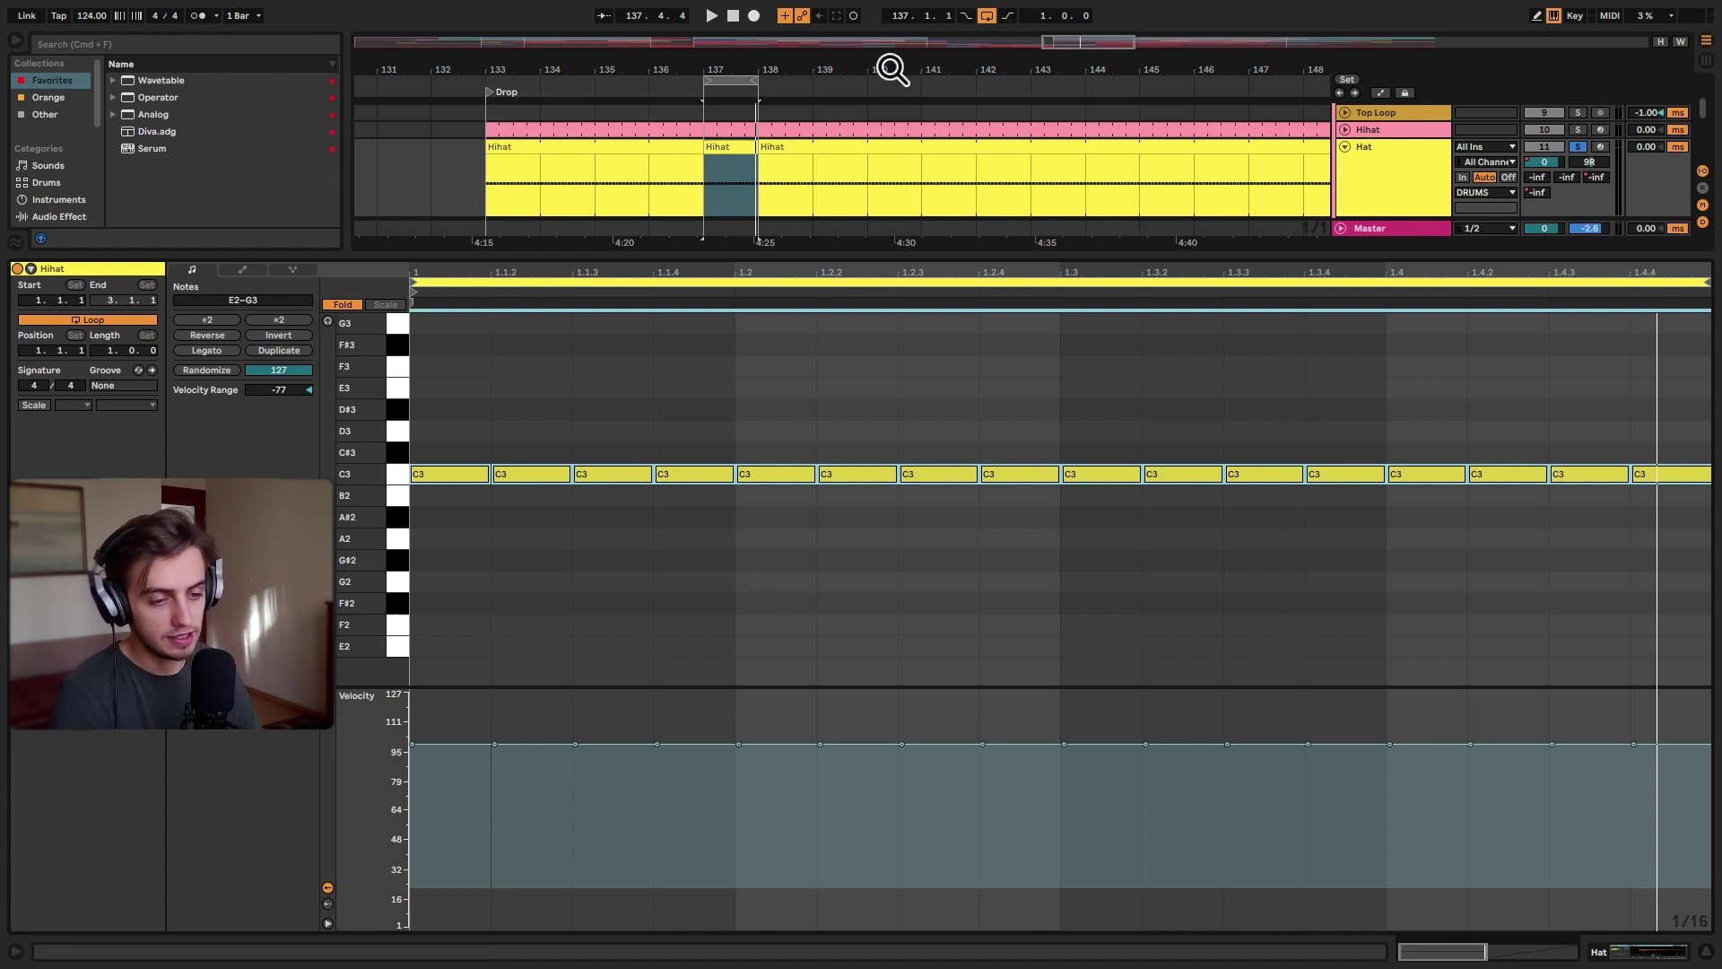
click(735, 141)
drag(744, 146, 882, 181)
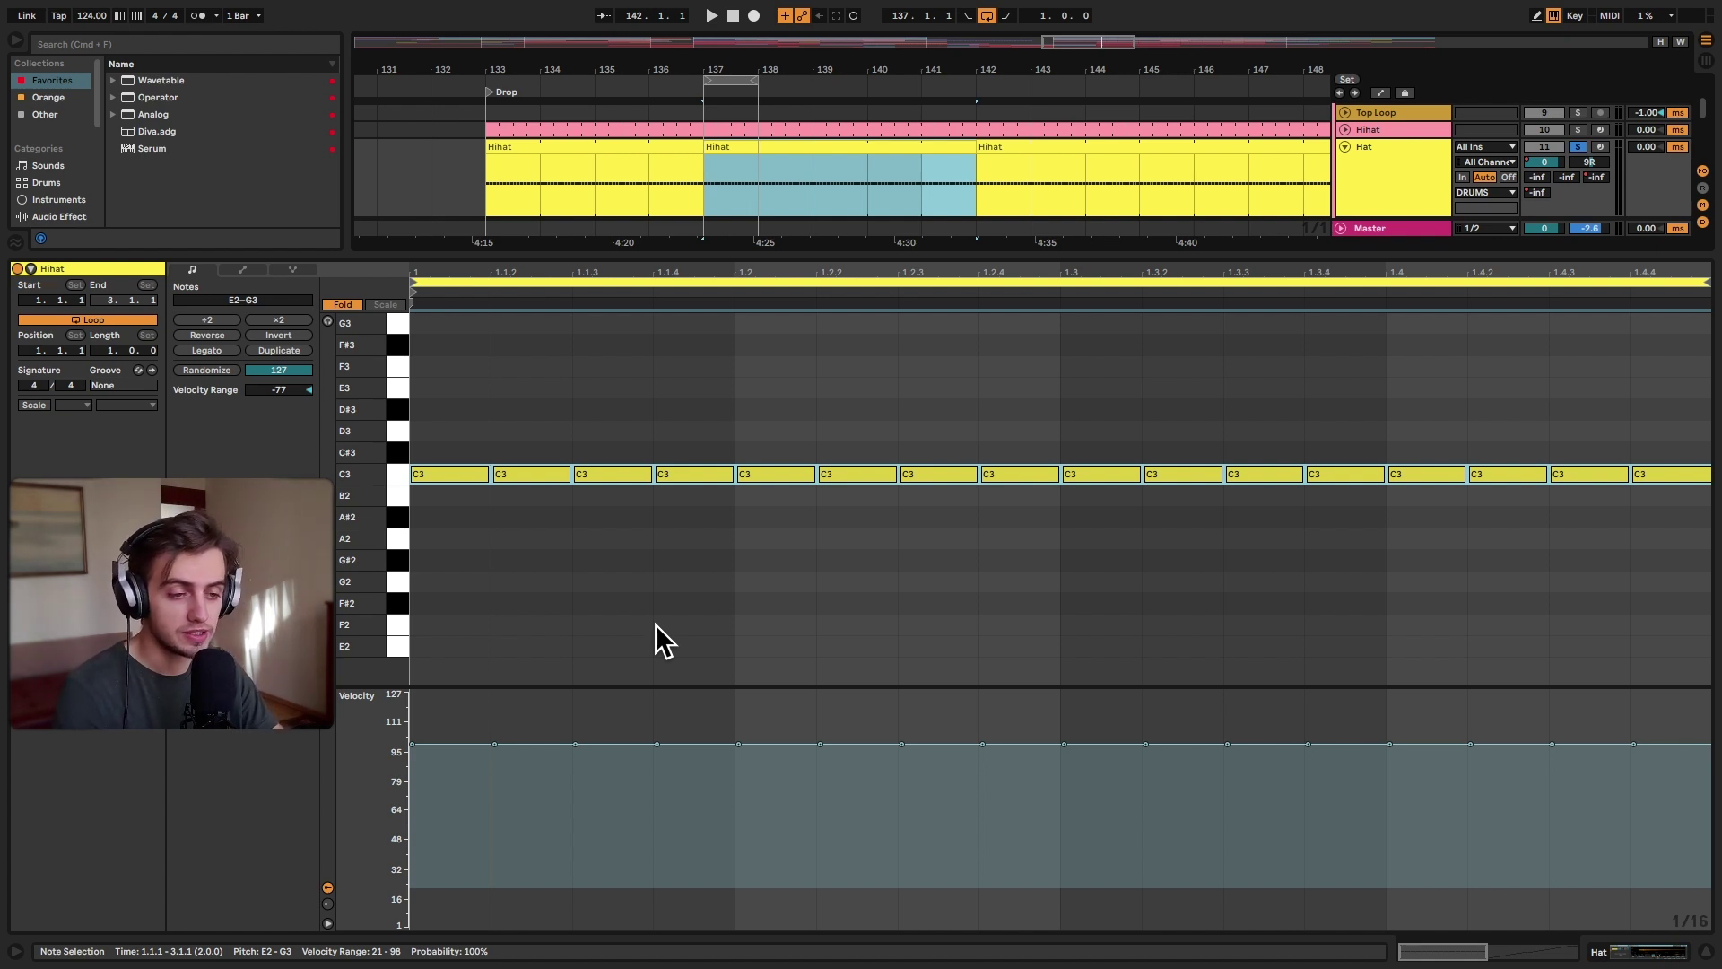
Undo the velocity range, then test Randomize on all hi-hat notes and undo it.
key(ctrl+z)
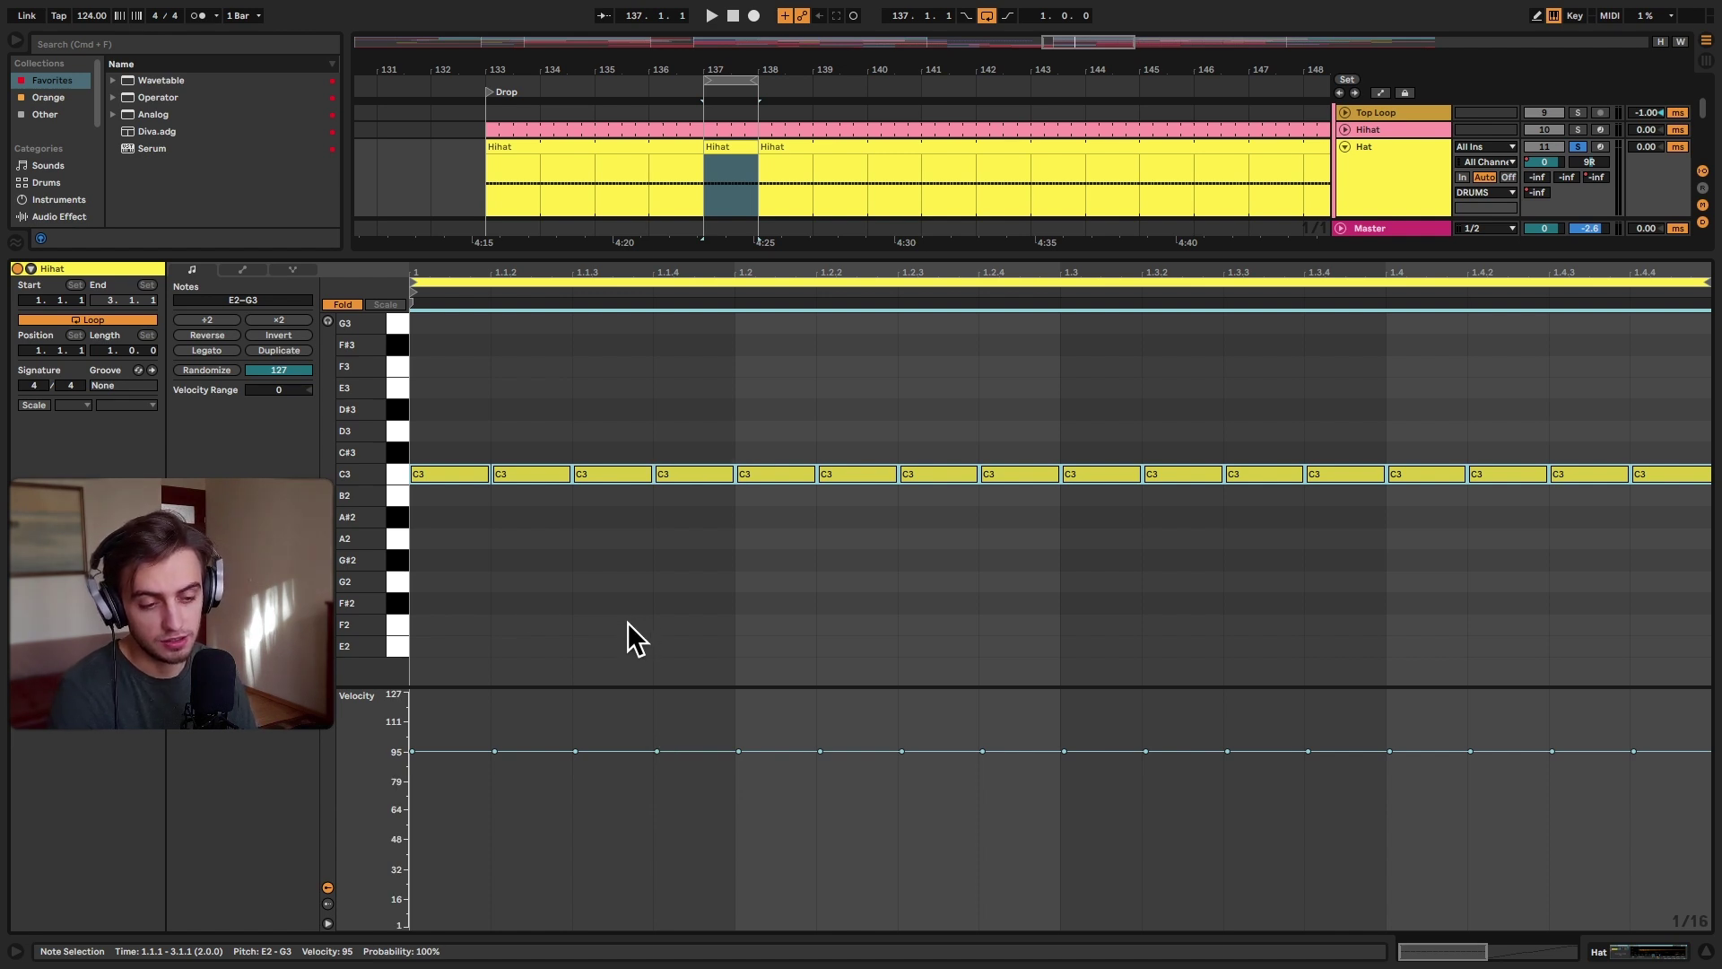
click(736, 385)
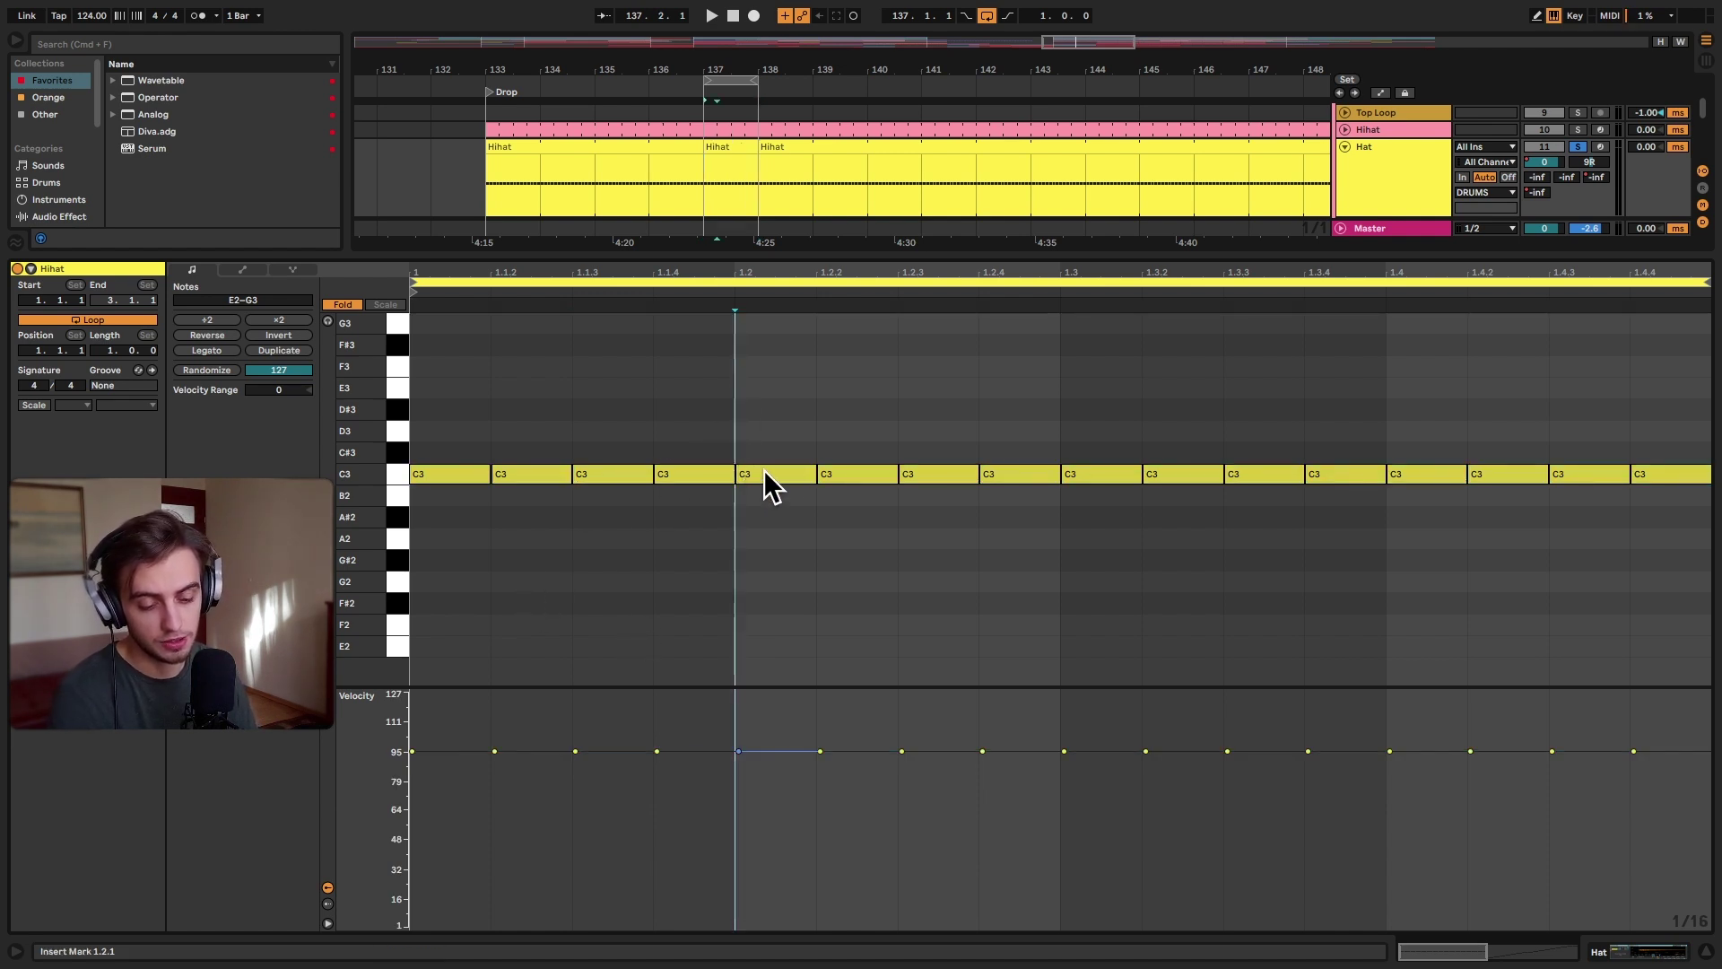
key(ctrl+a)
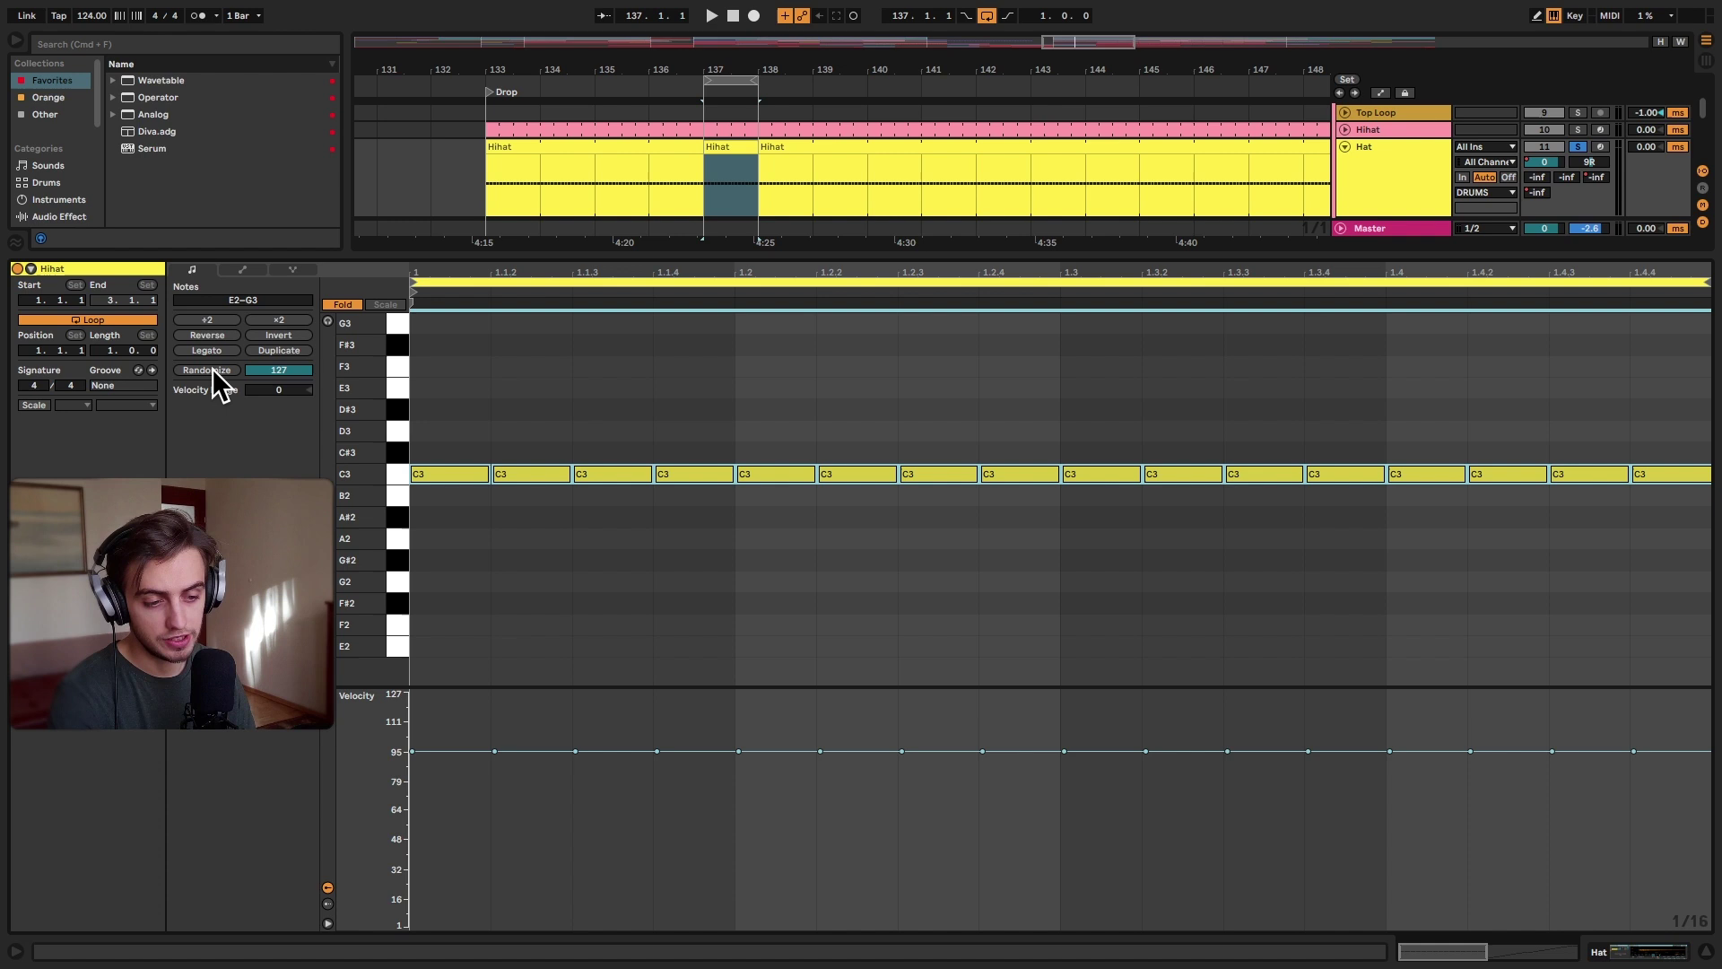
click(209, 370)
key(space)
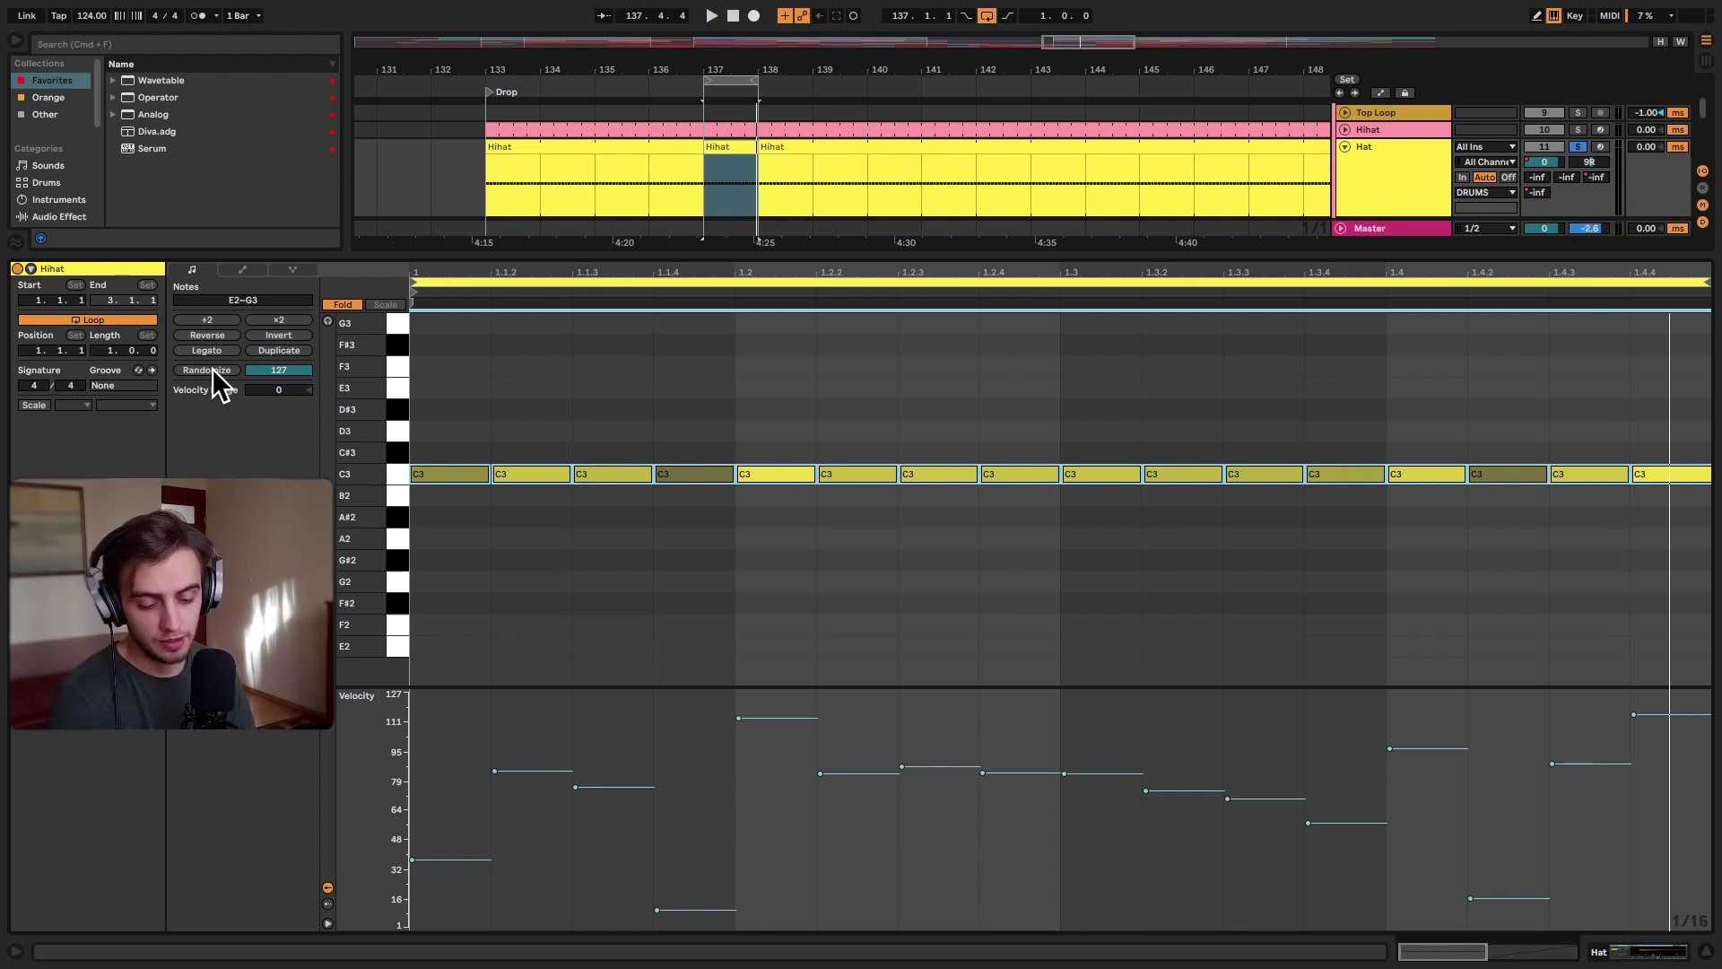
key(ctrl+z)
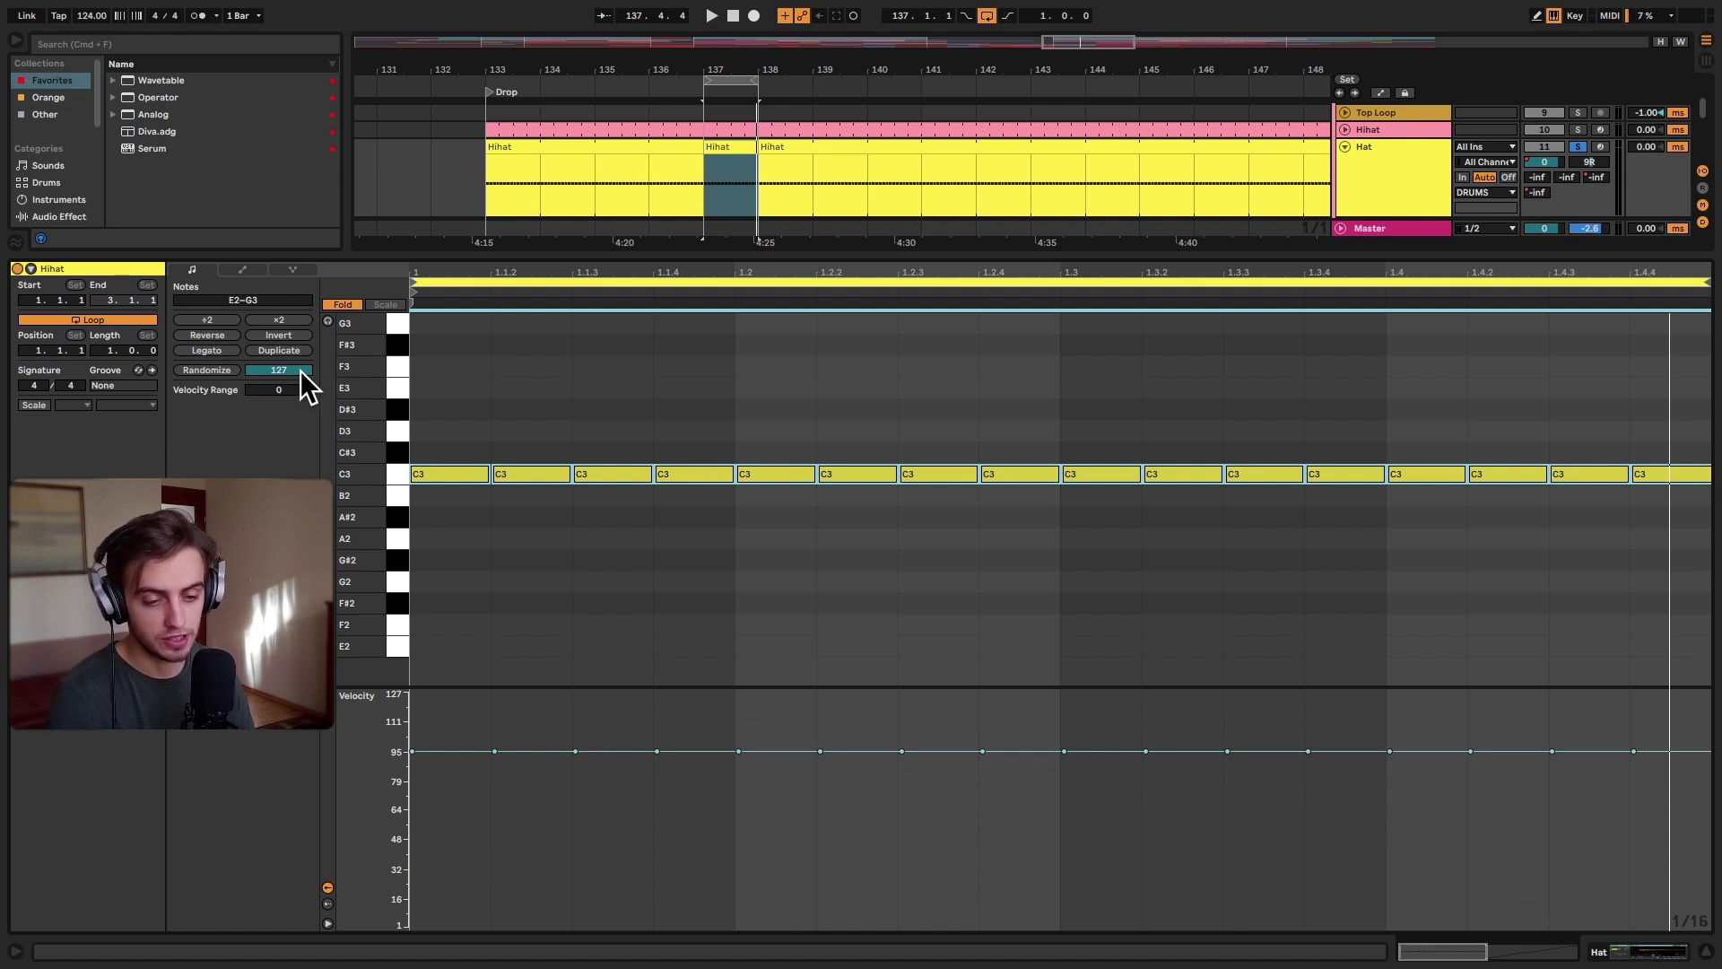
Set the Randomize amount to 22, test it, and undo back to velocity 95.
drag(304, 386, 304, 538)
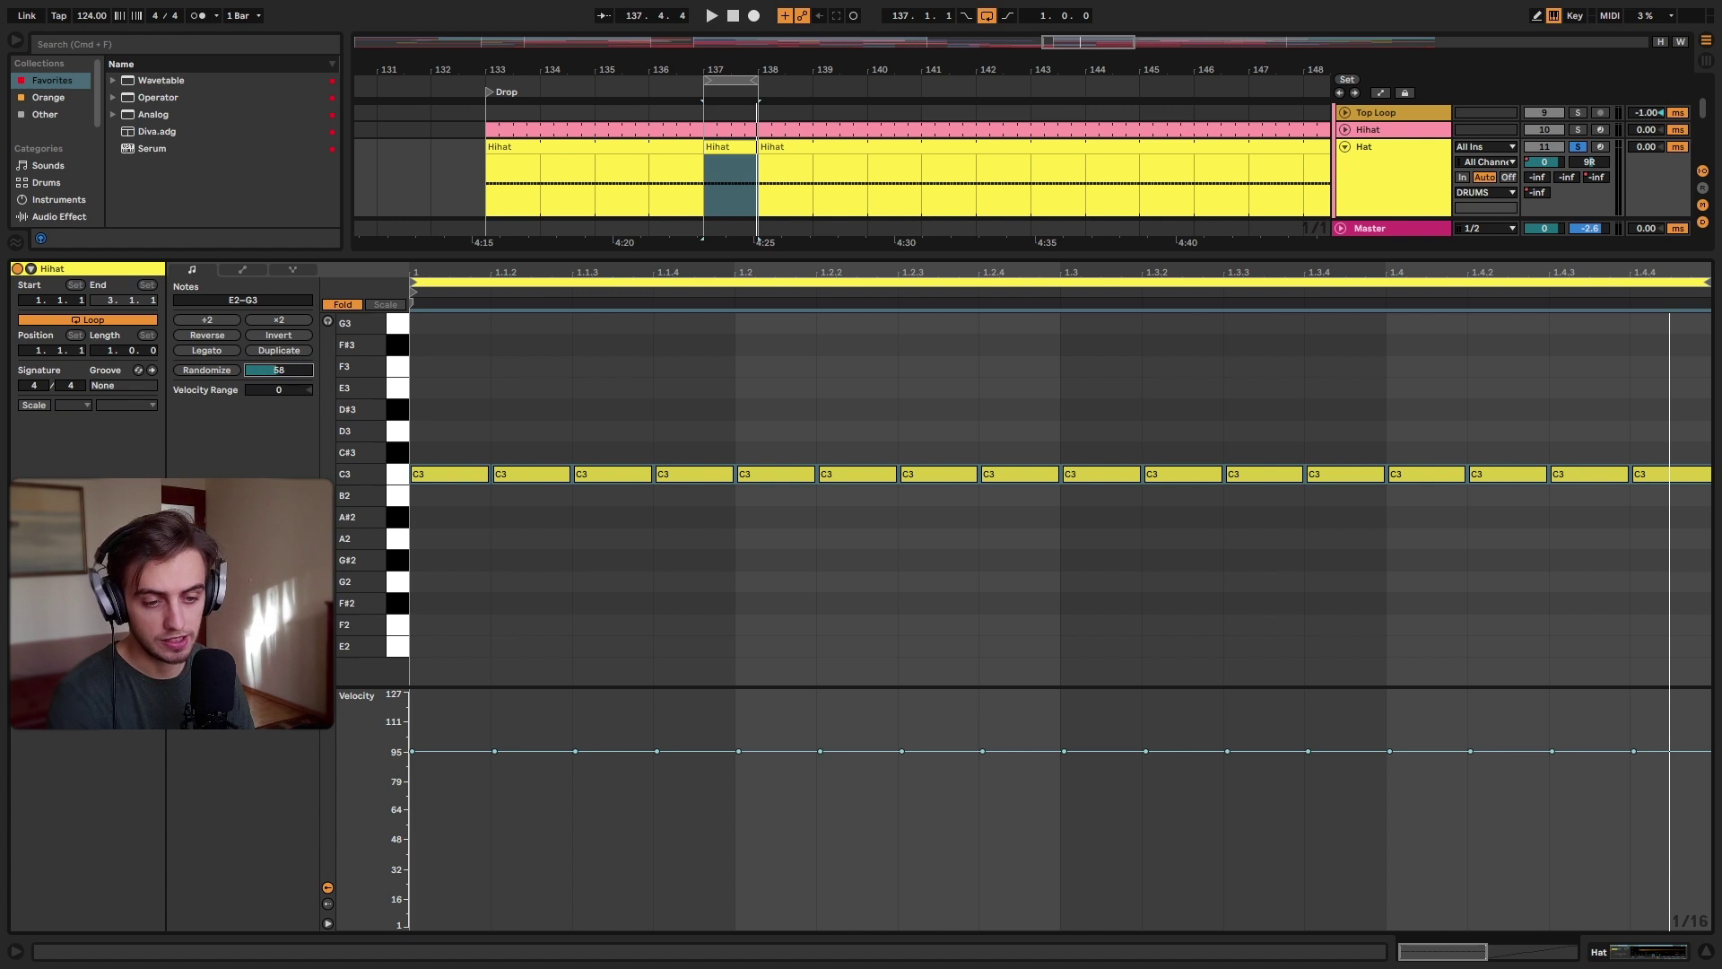
drag(277, 370, 278, 395)
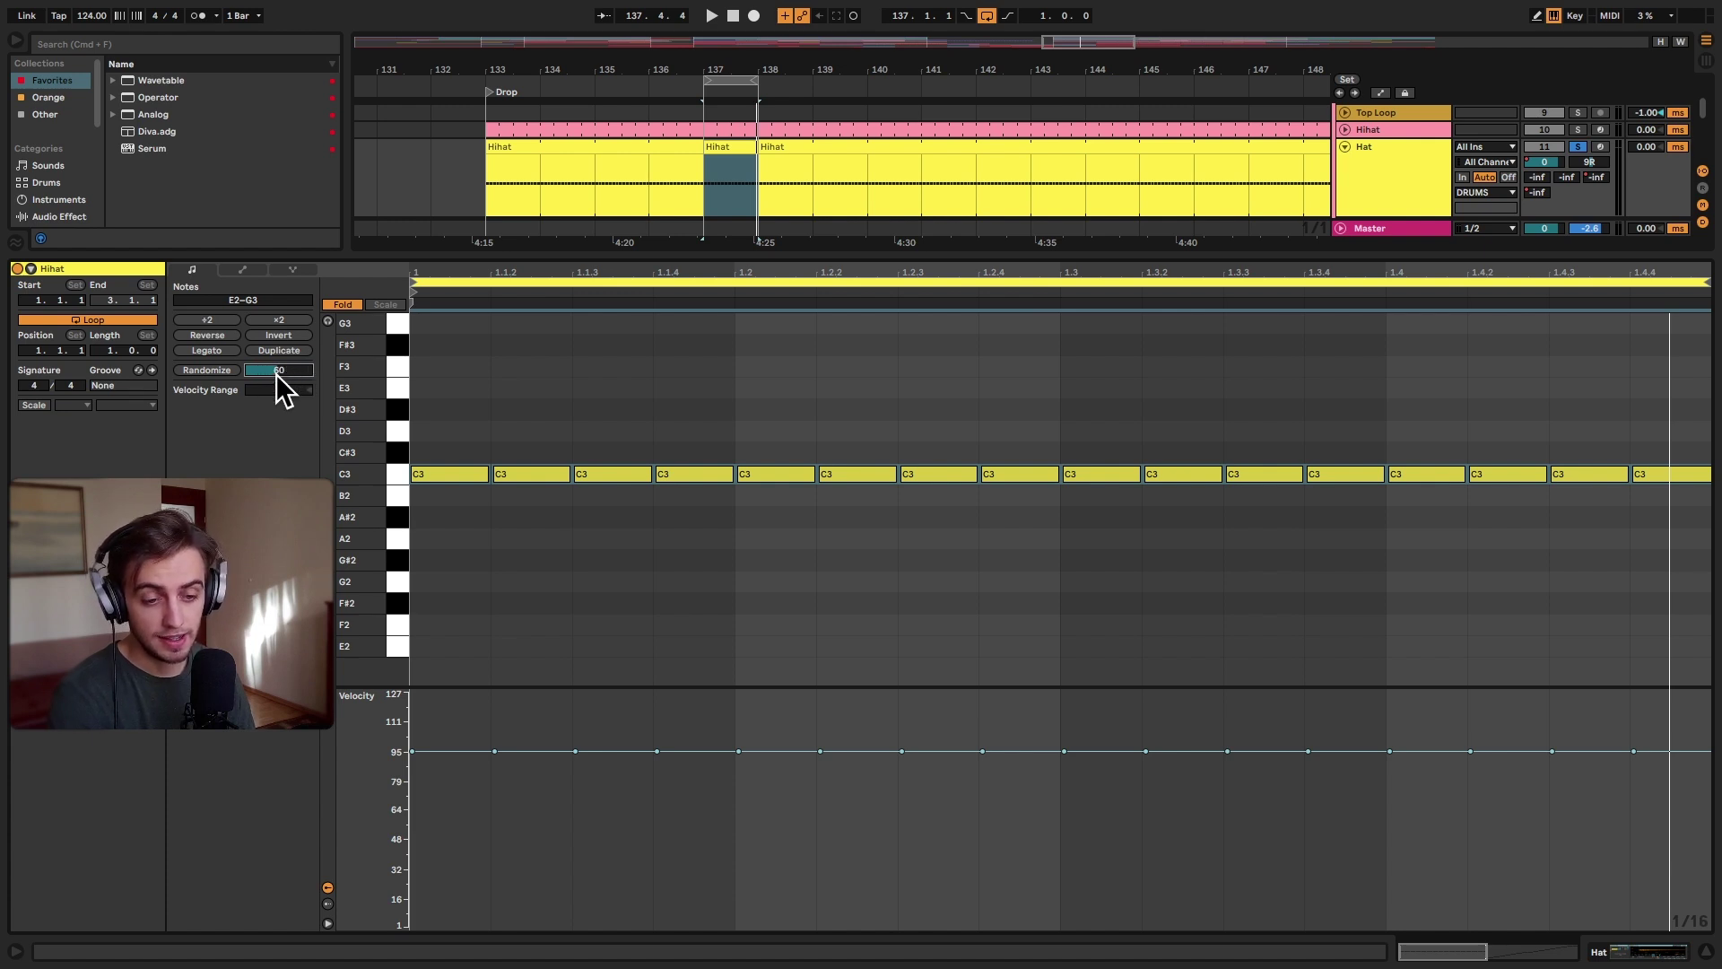
click(227, 370)
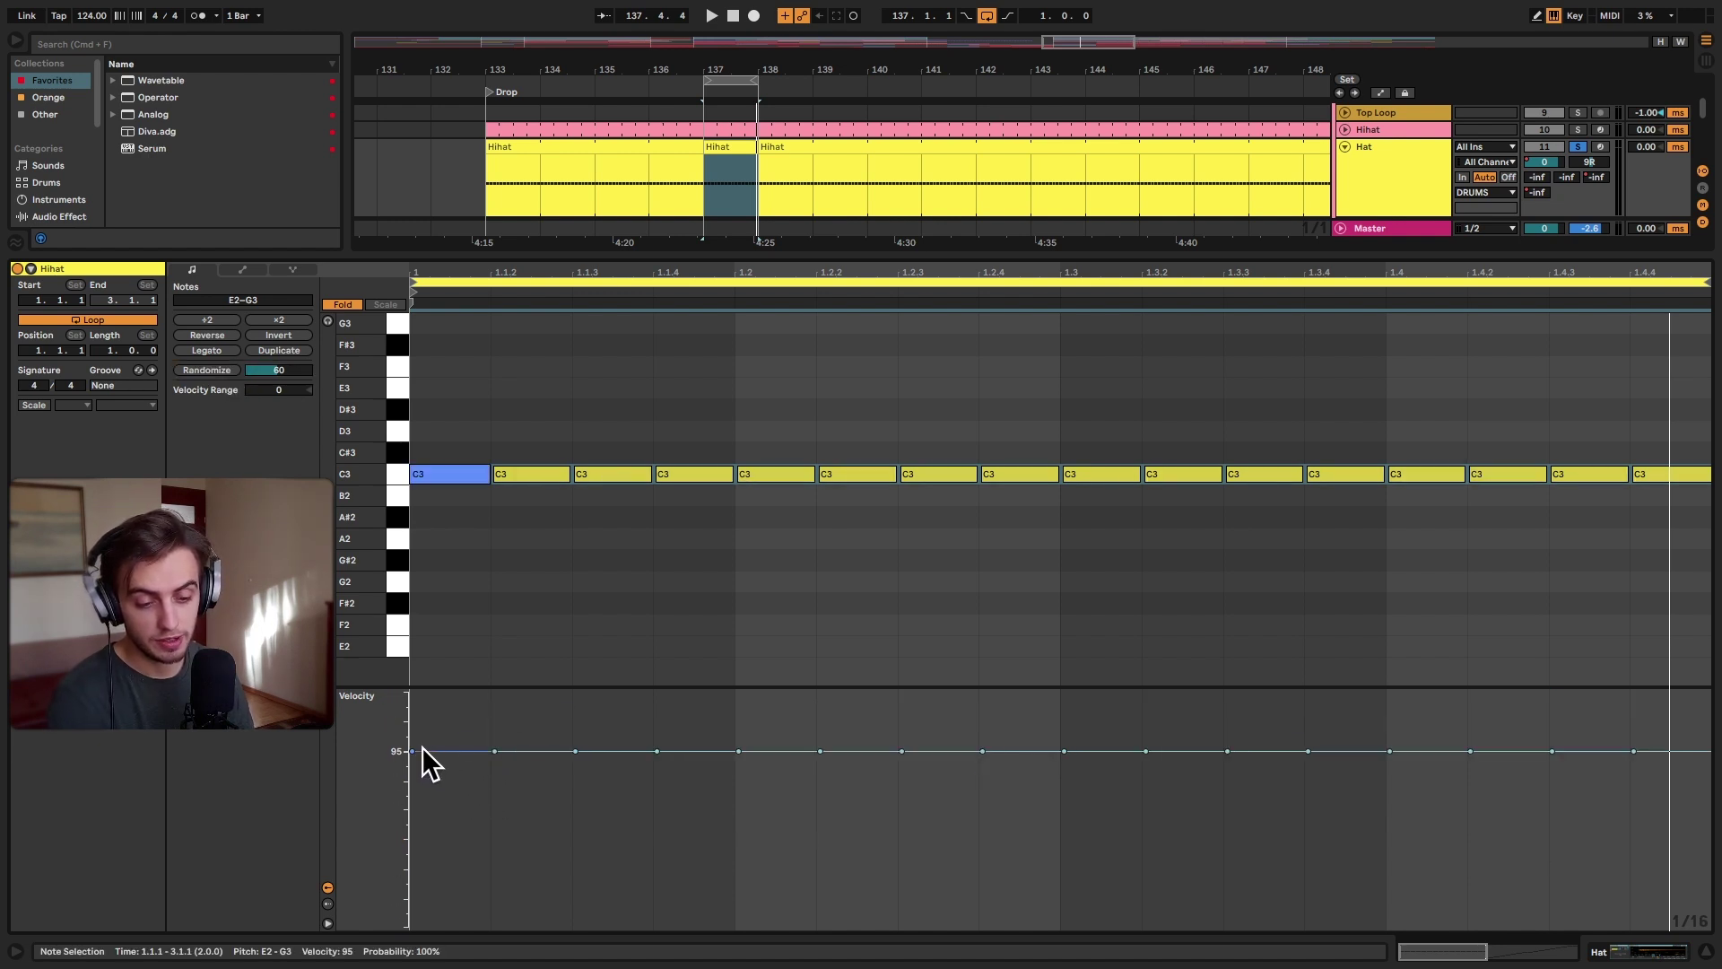
drag(277, 371, 282, 389)
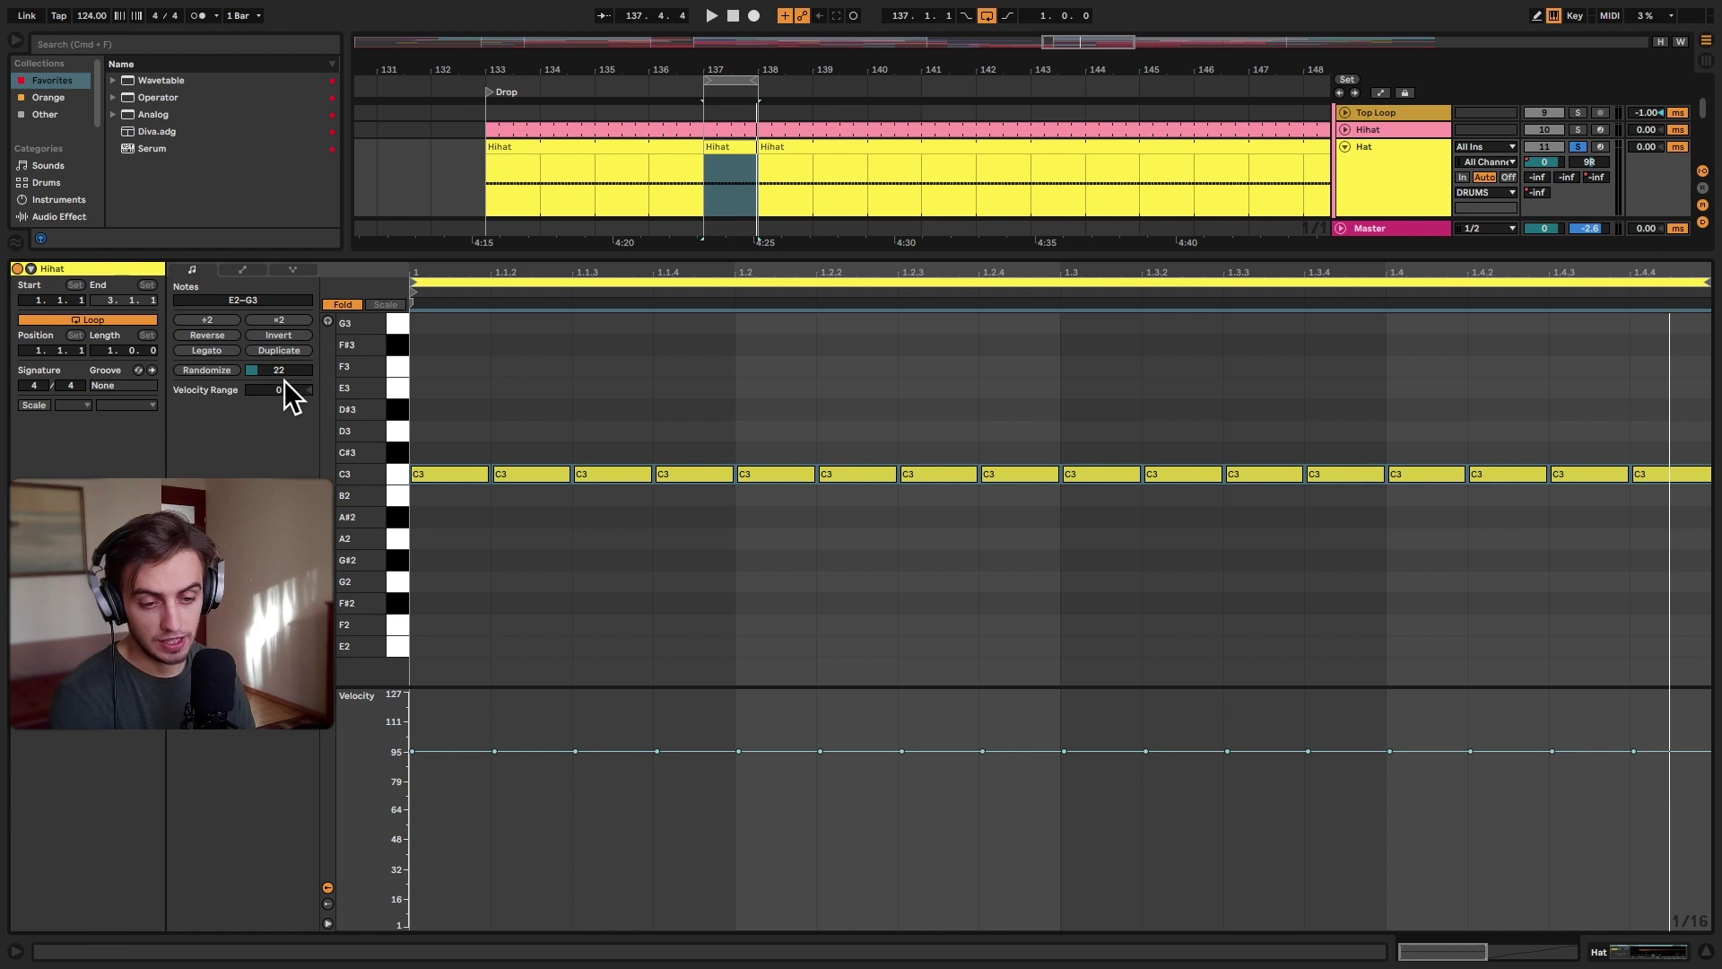
click(221, 370)
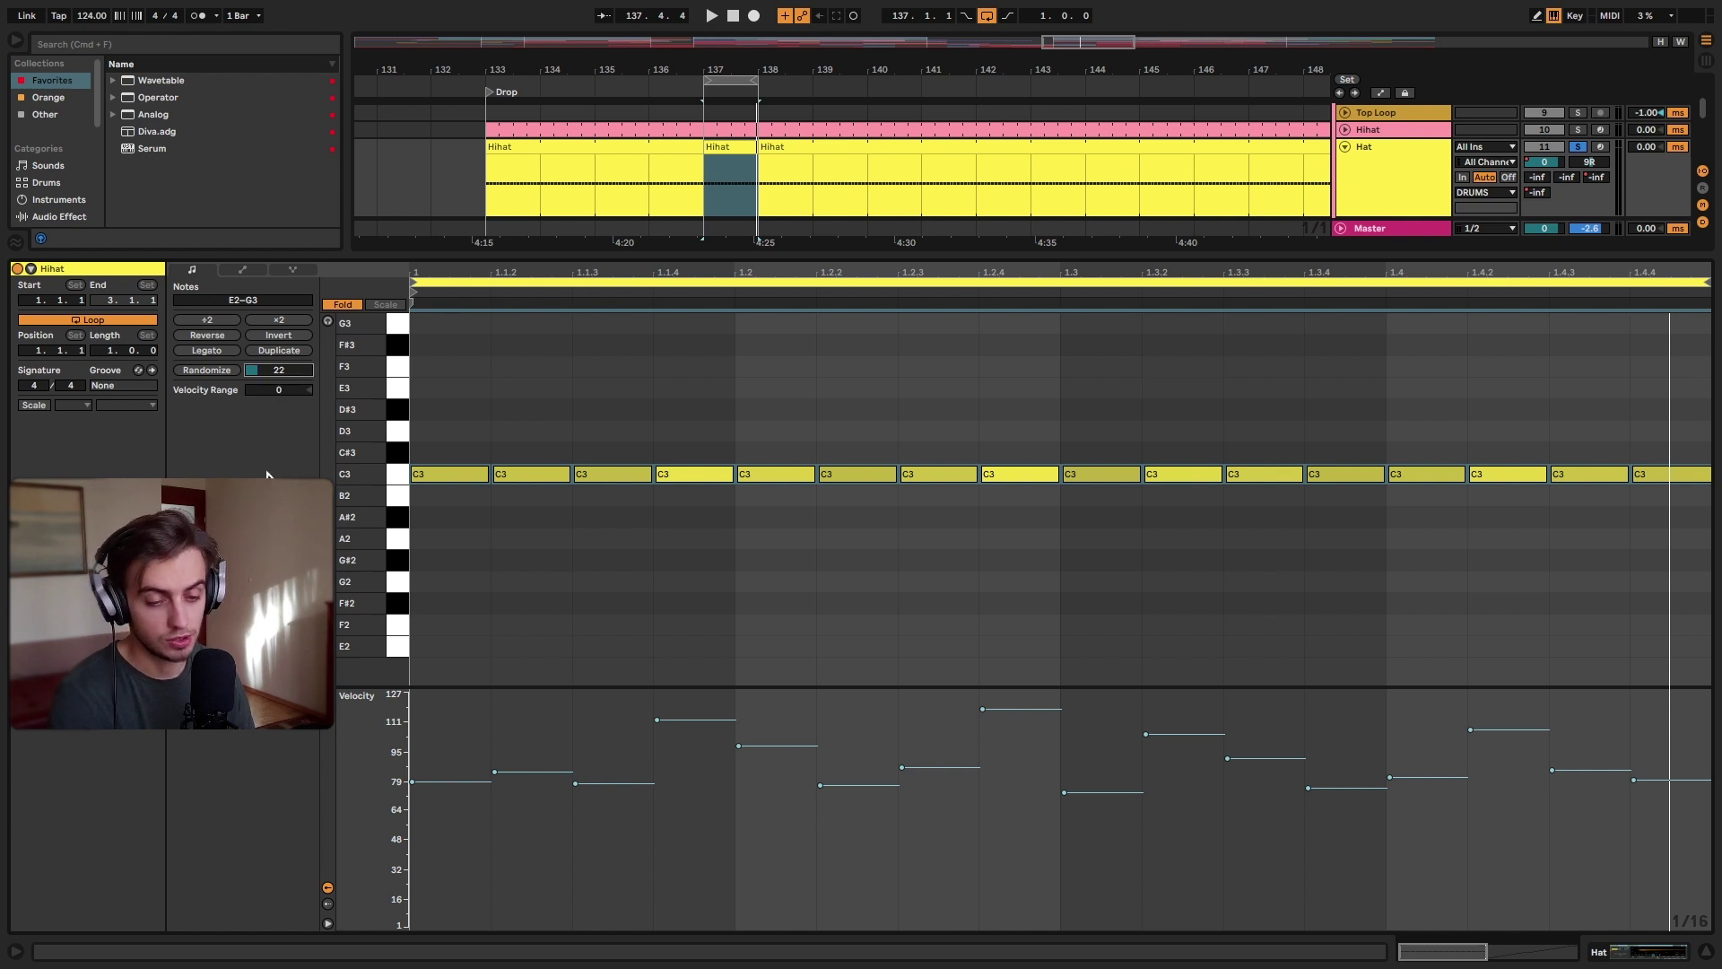
key(ctrl+z)
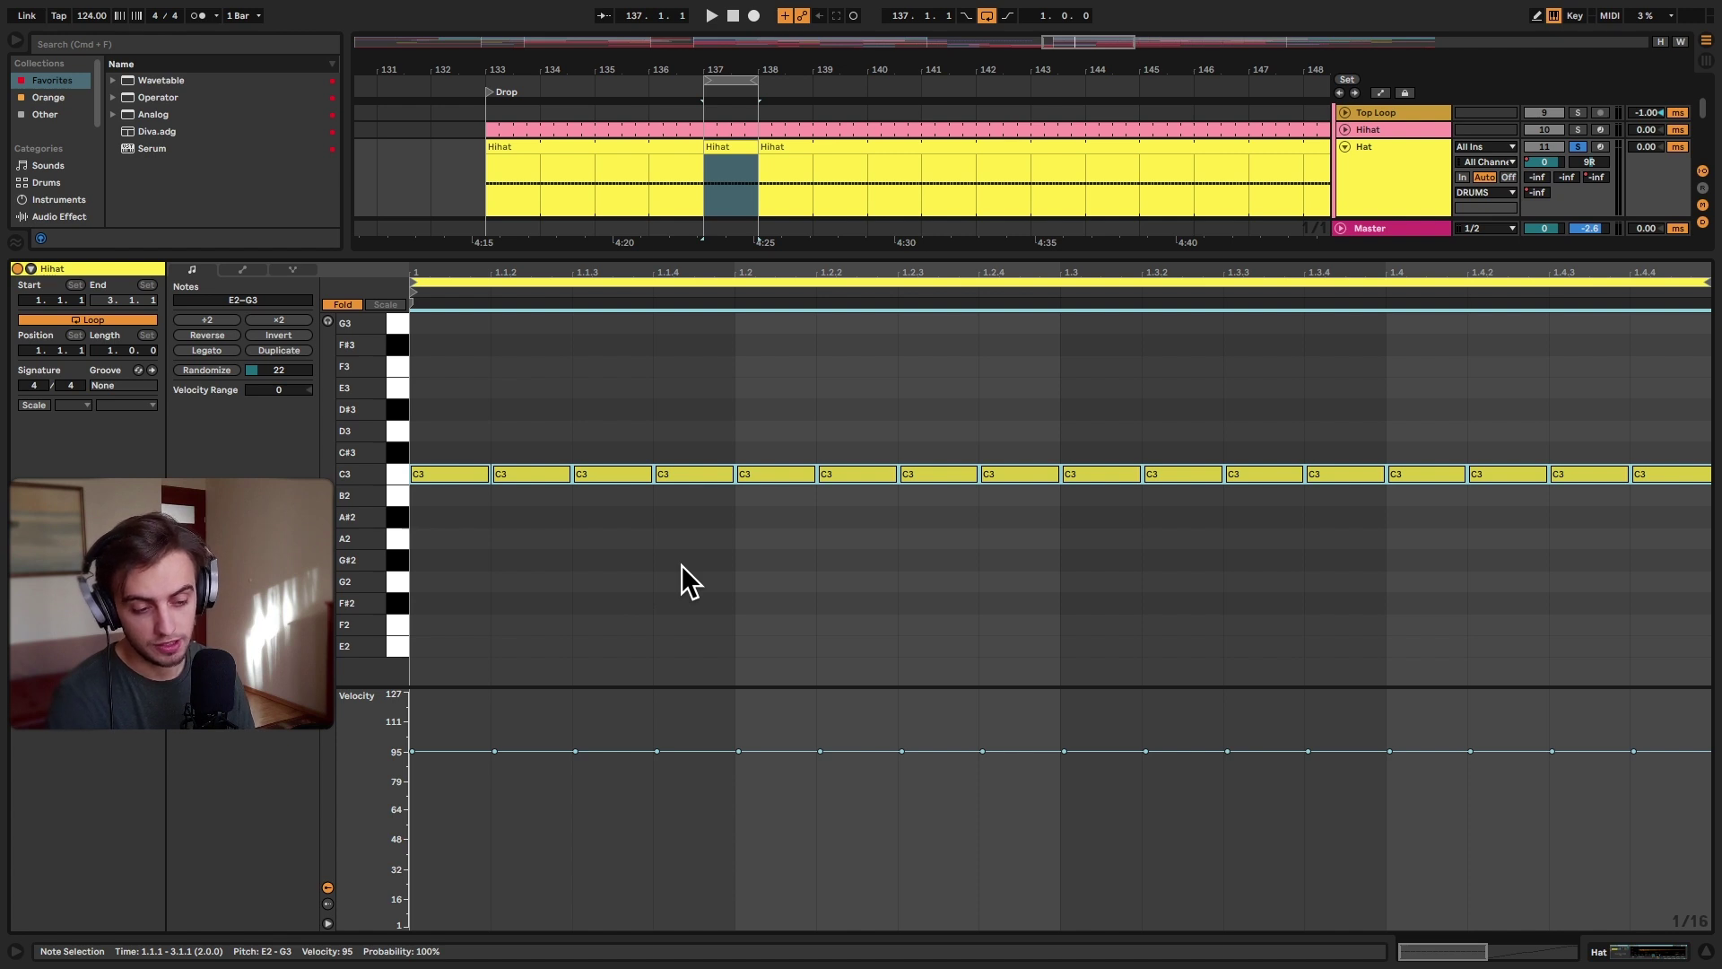
Select the four offbeat notes (1.1.3–1.4.3) and raise their velocity to about 101.
click(620, 407)
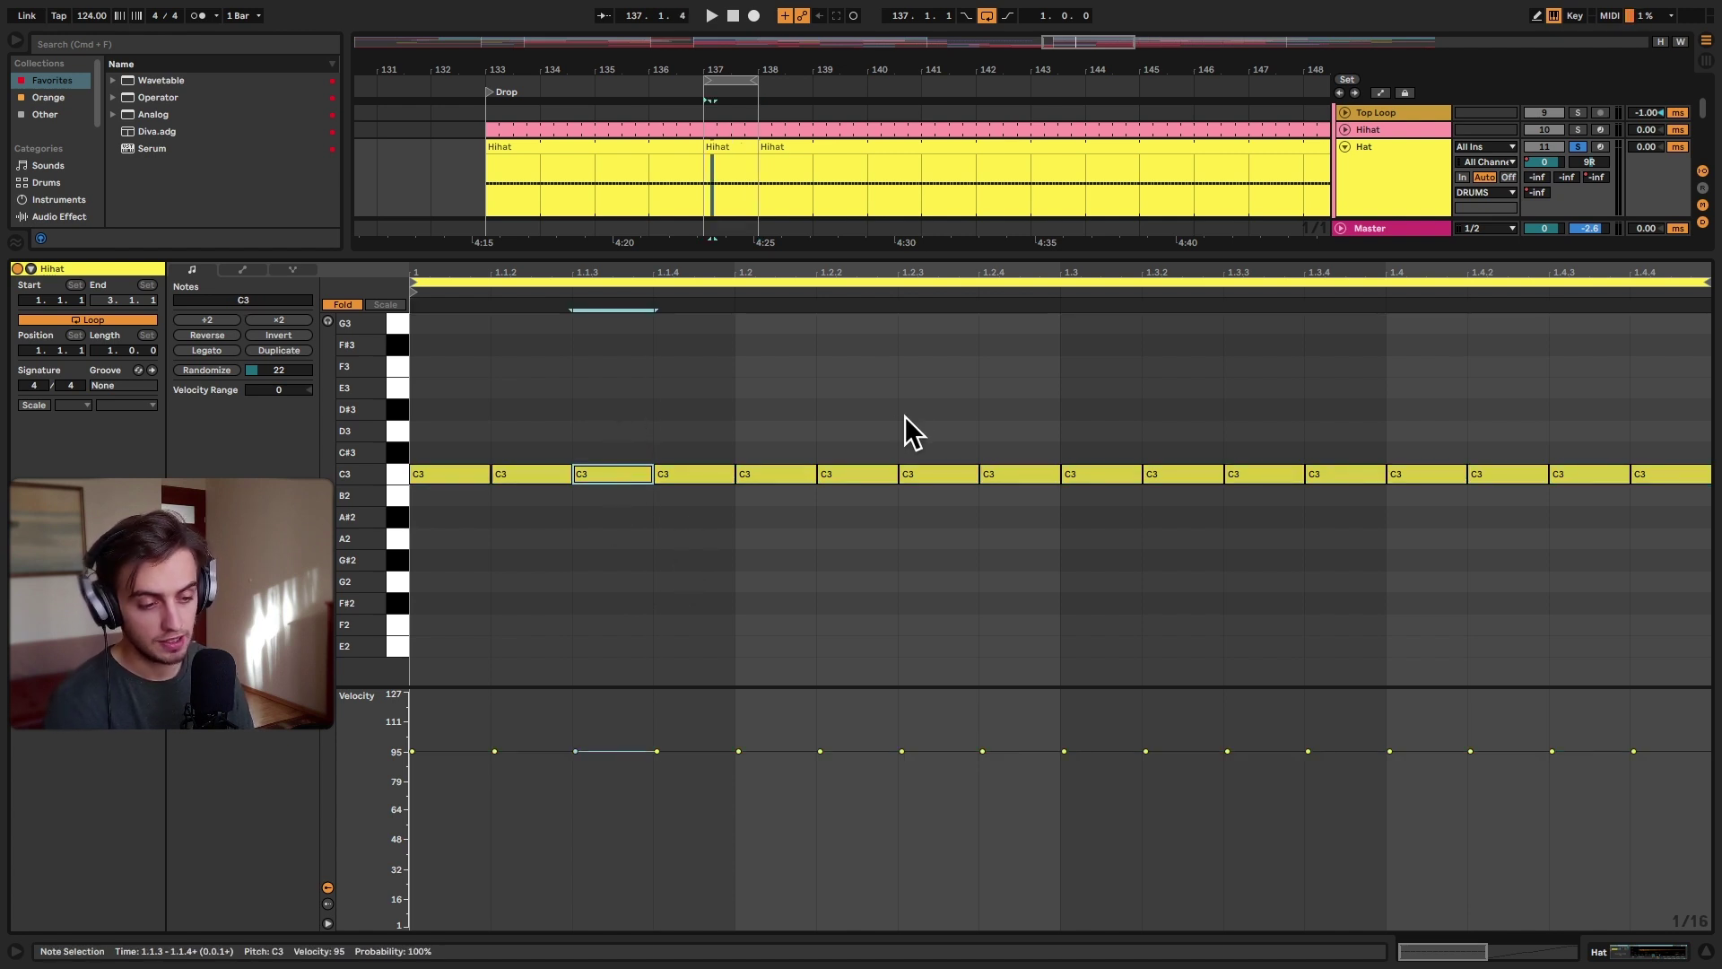
ctrl+click(929, 475)
ctrl+click(1253, 474)
ctrl+click(1575, 474)
click(489, 437)
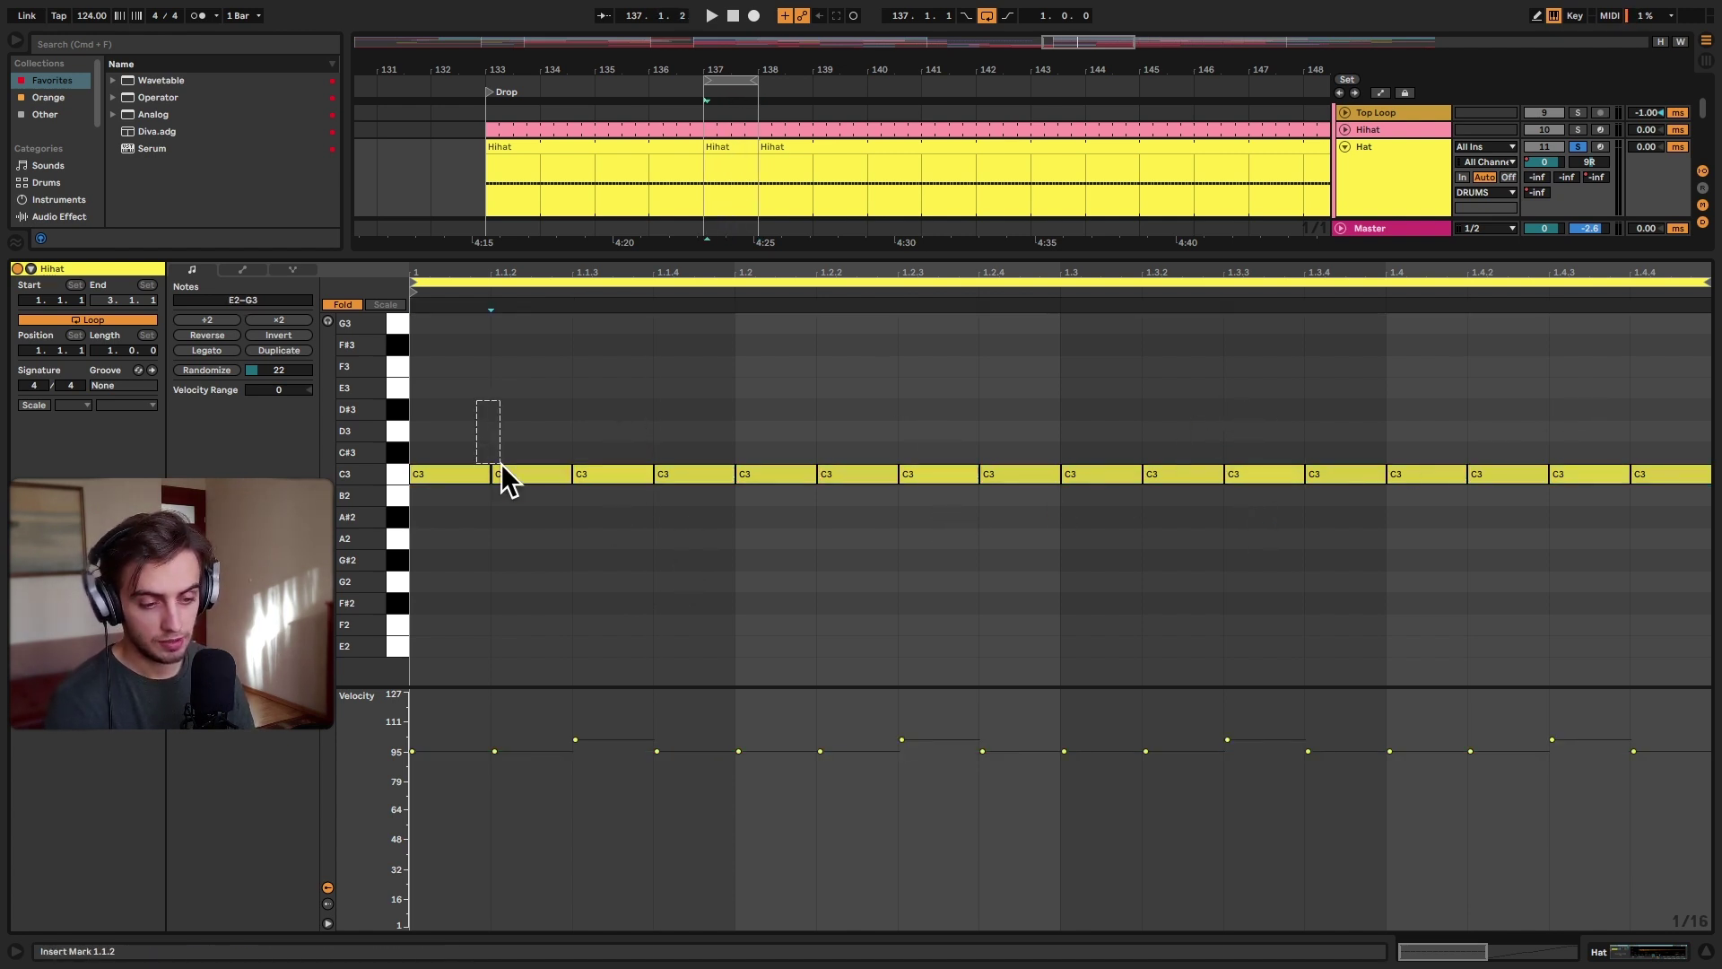
Lower the remaining notes' velocity to about 55 and randomize them with amount 48.
drag(501, 474, 504, 472)
ctrl+drag(661, 435, 833, 532)
mouse_move(1020, 434)
ctrl+mouse_down()
mouse_move(1026, 559)
mouse_move(1185, 525)
ctrl+mouse_up()
ctrl+drag(1349, 433, 1486, 536)
ctrl+click(1648, 474)
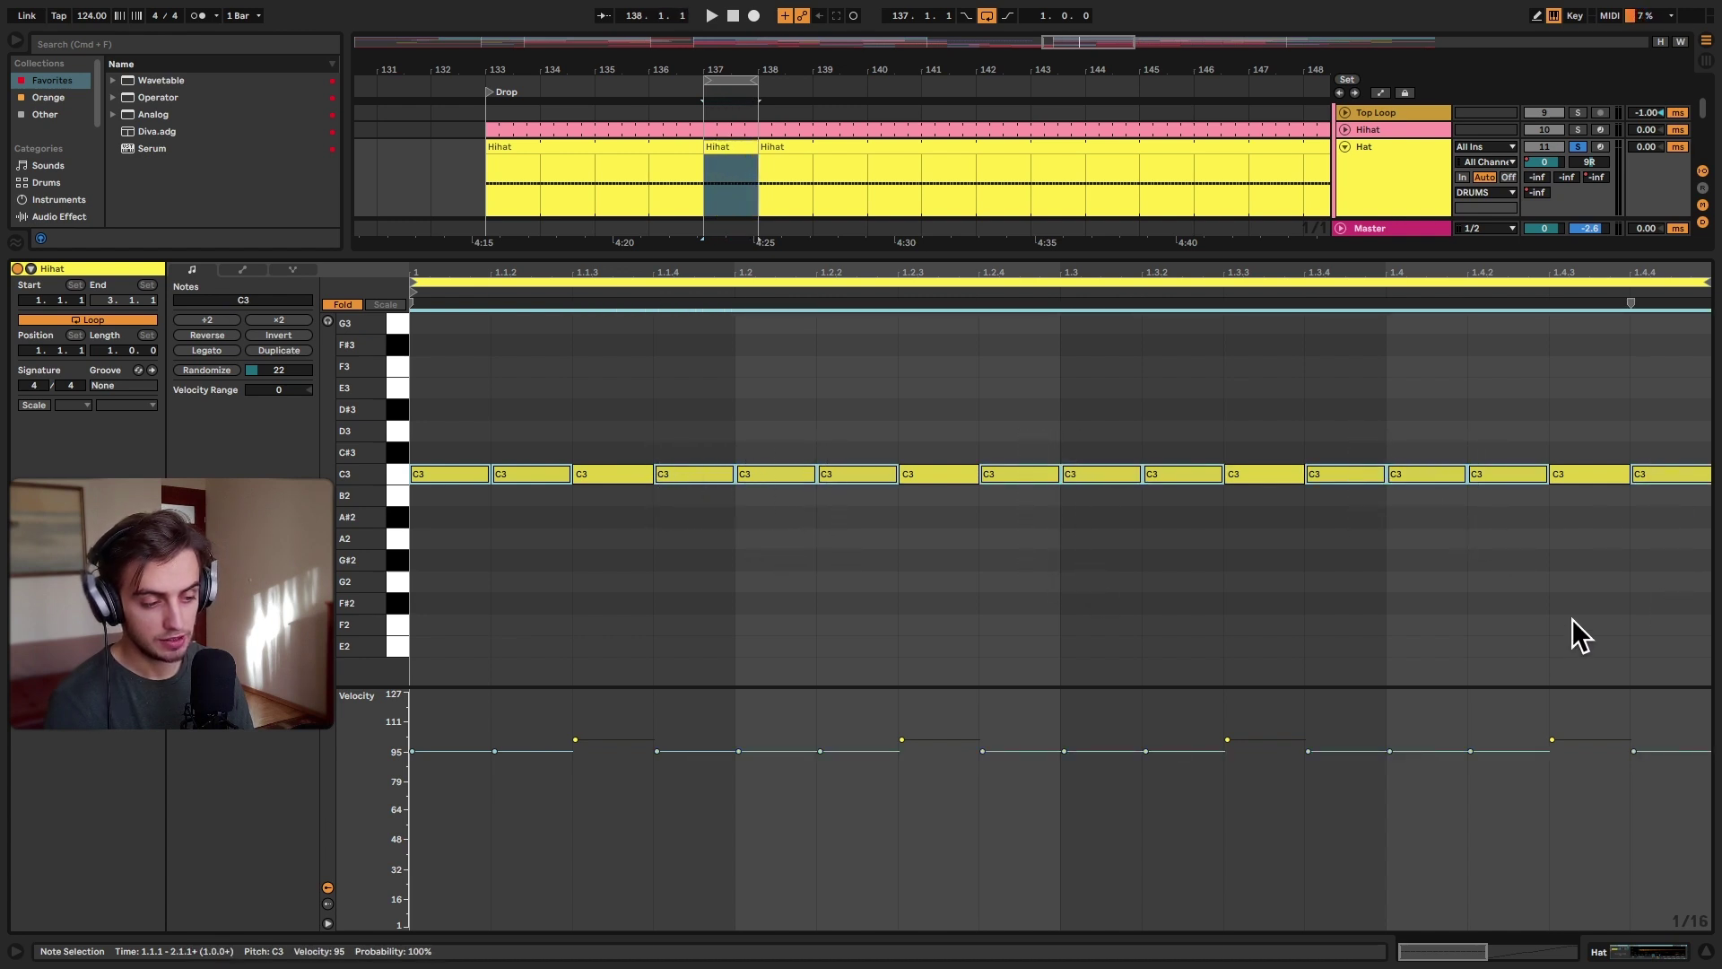
drag(1369, 749, 1369, 825)
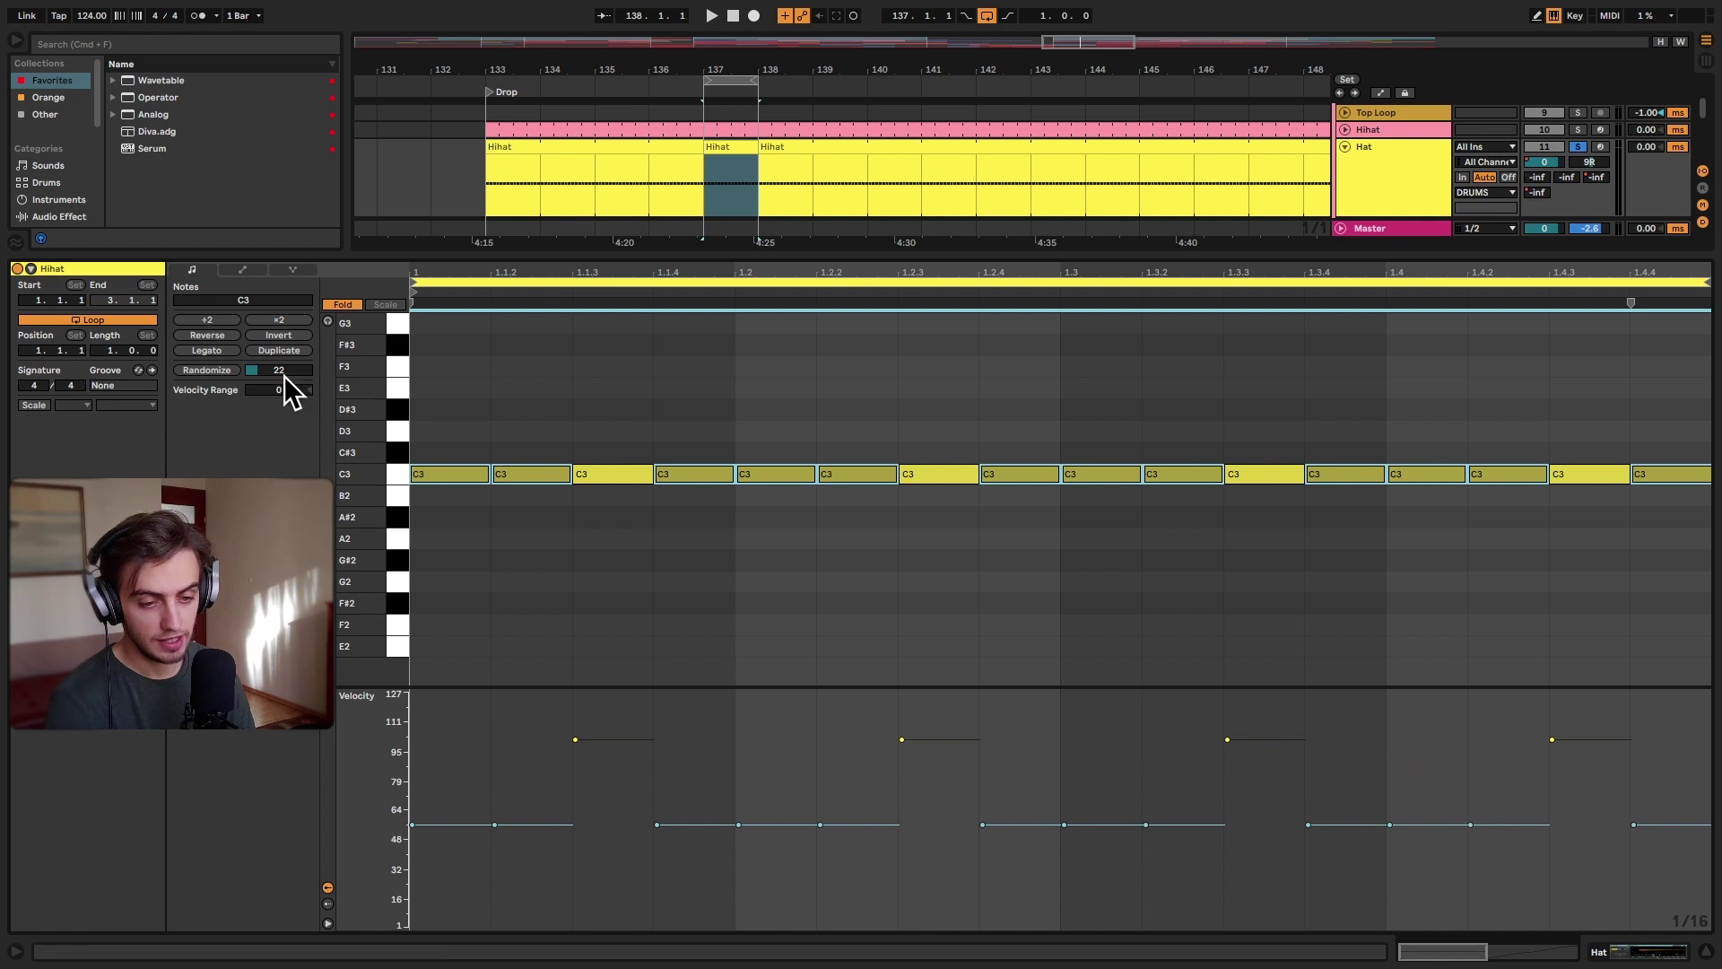
drag(283, 378, 283, 360)
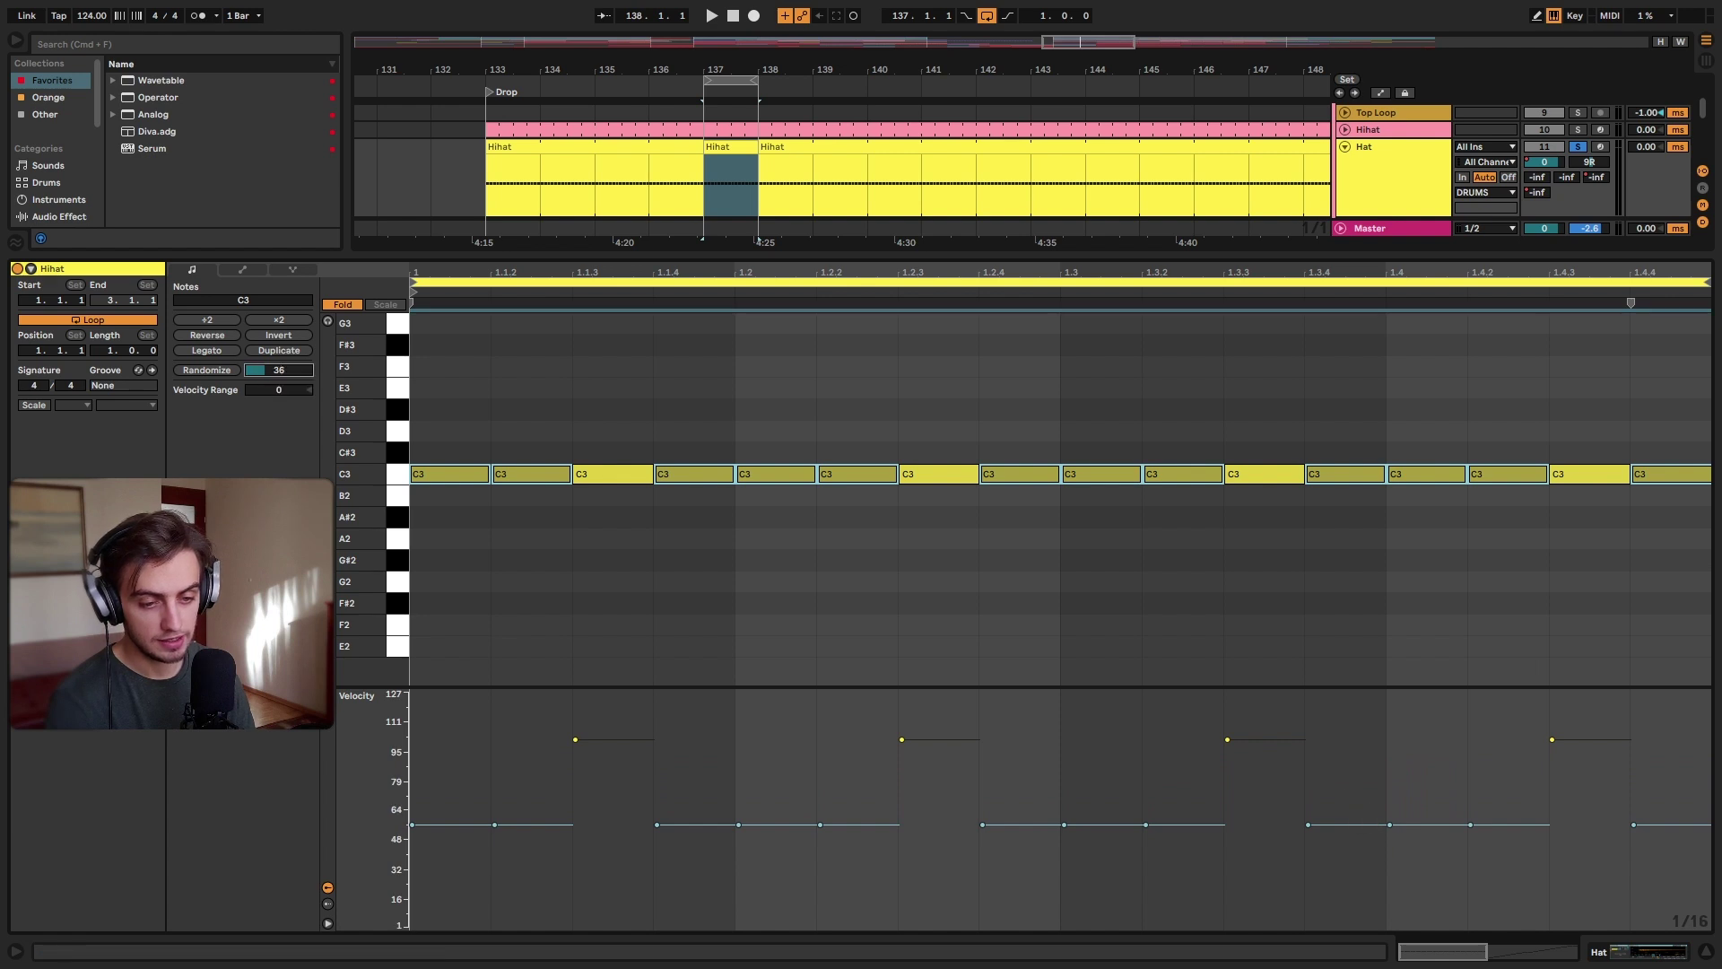
click(188, 369)
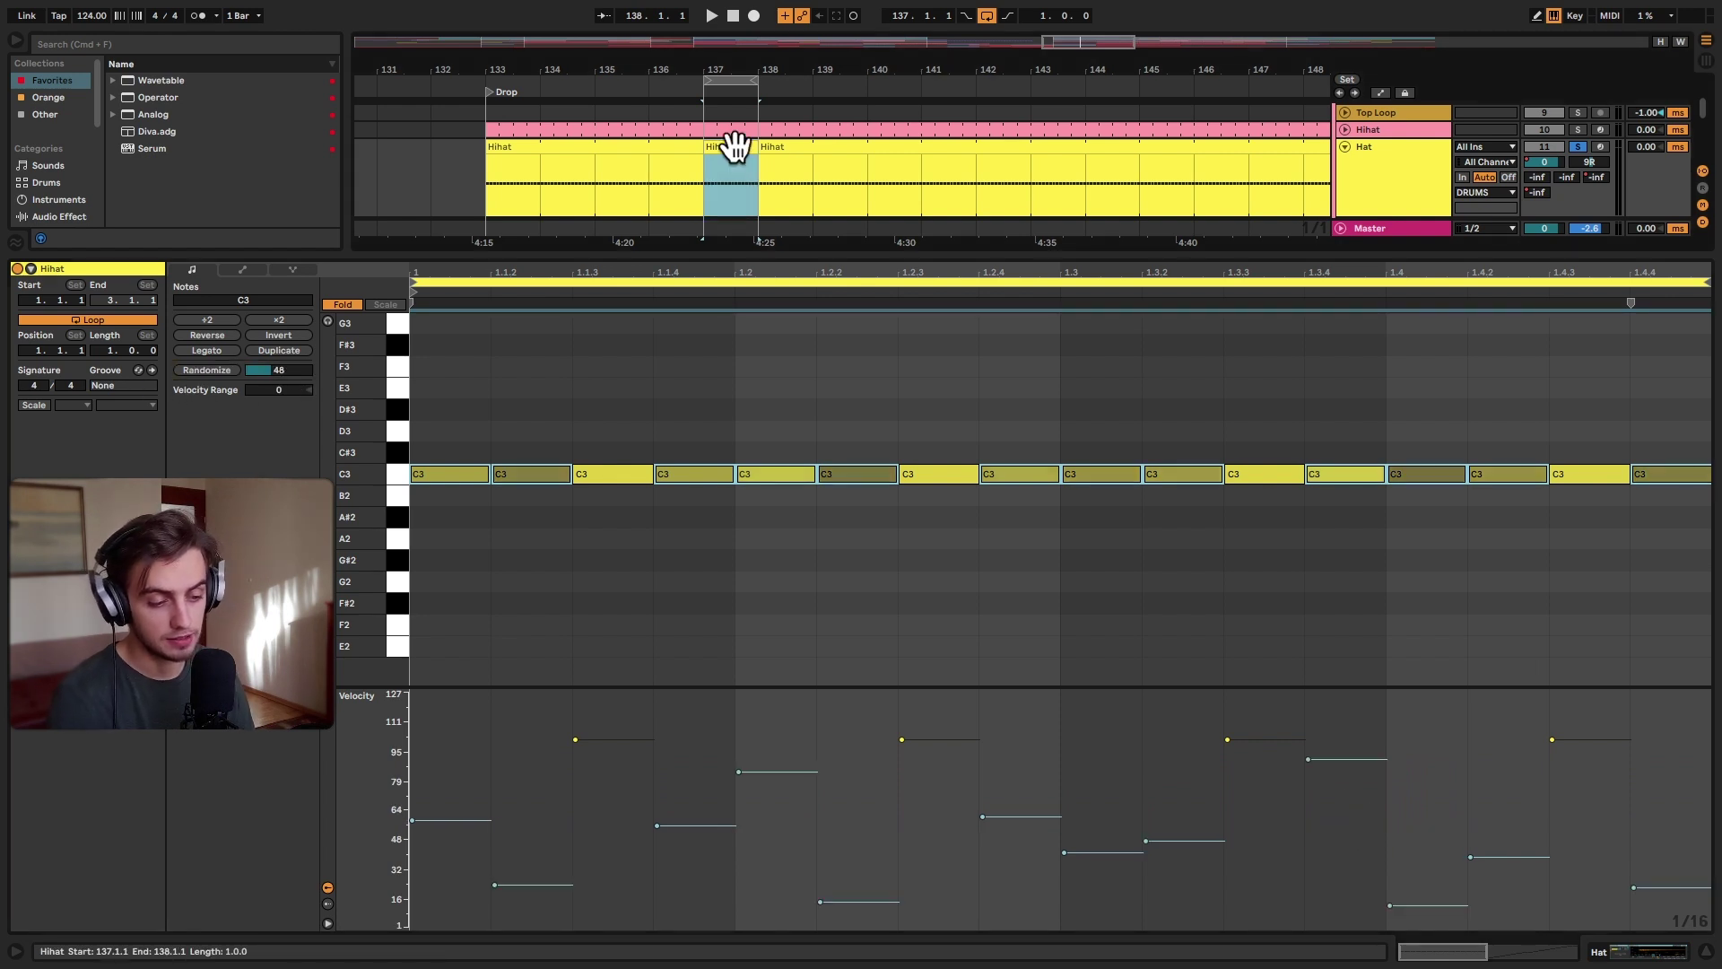
key(space)
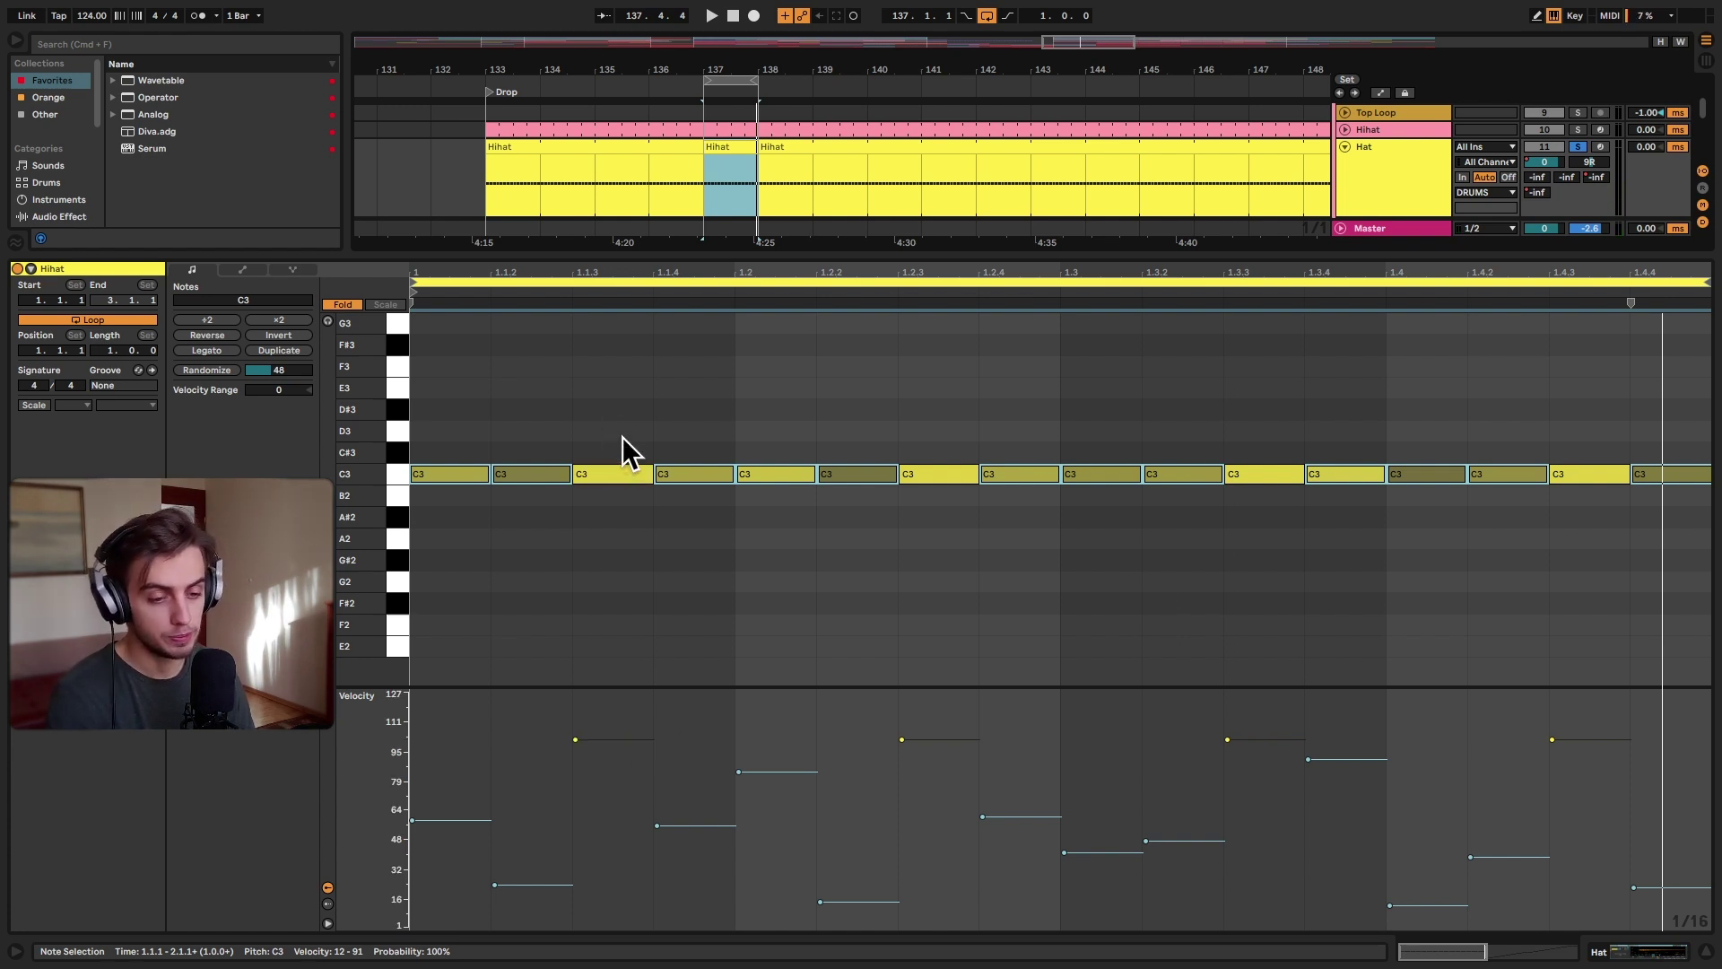
click(580, 407)
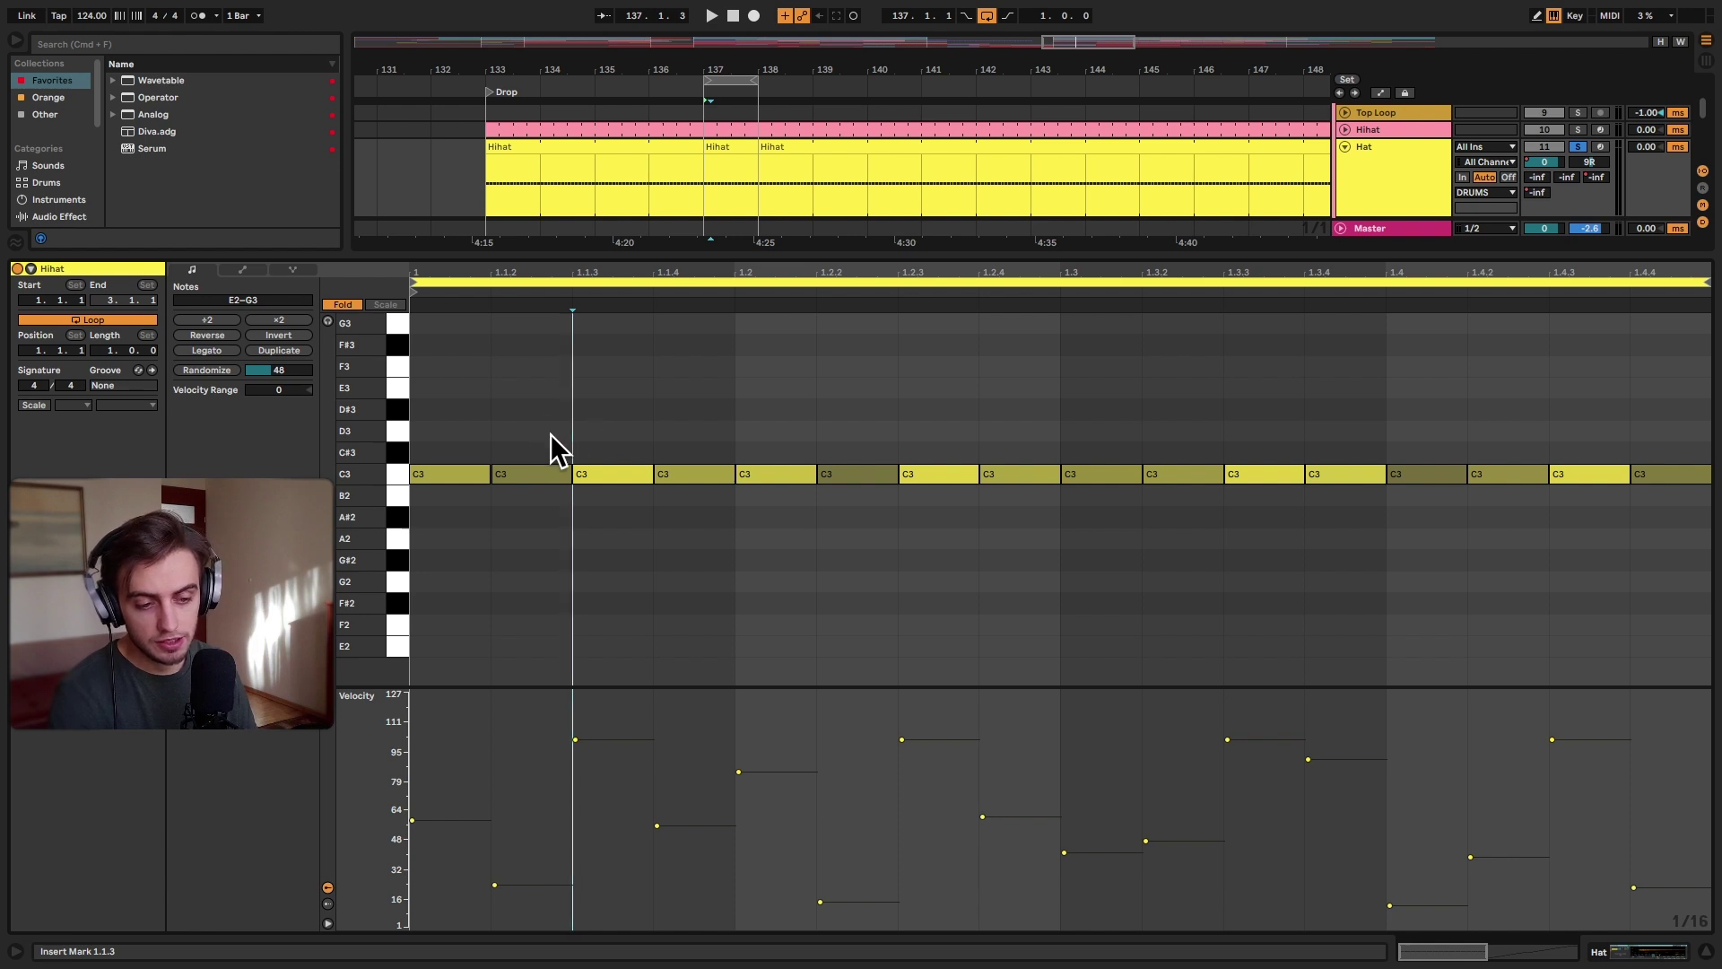
drag(550, 434, 456, 499)
drag(689, 437, 838, 507)
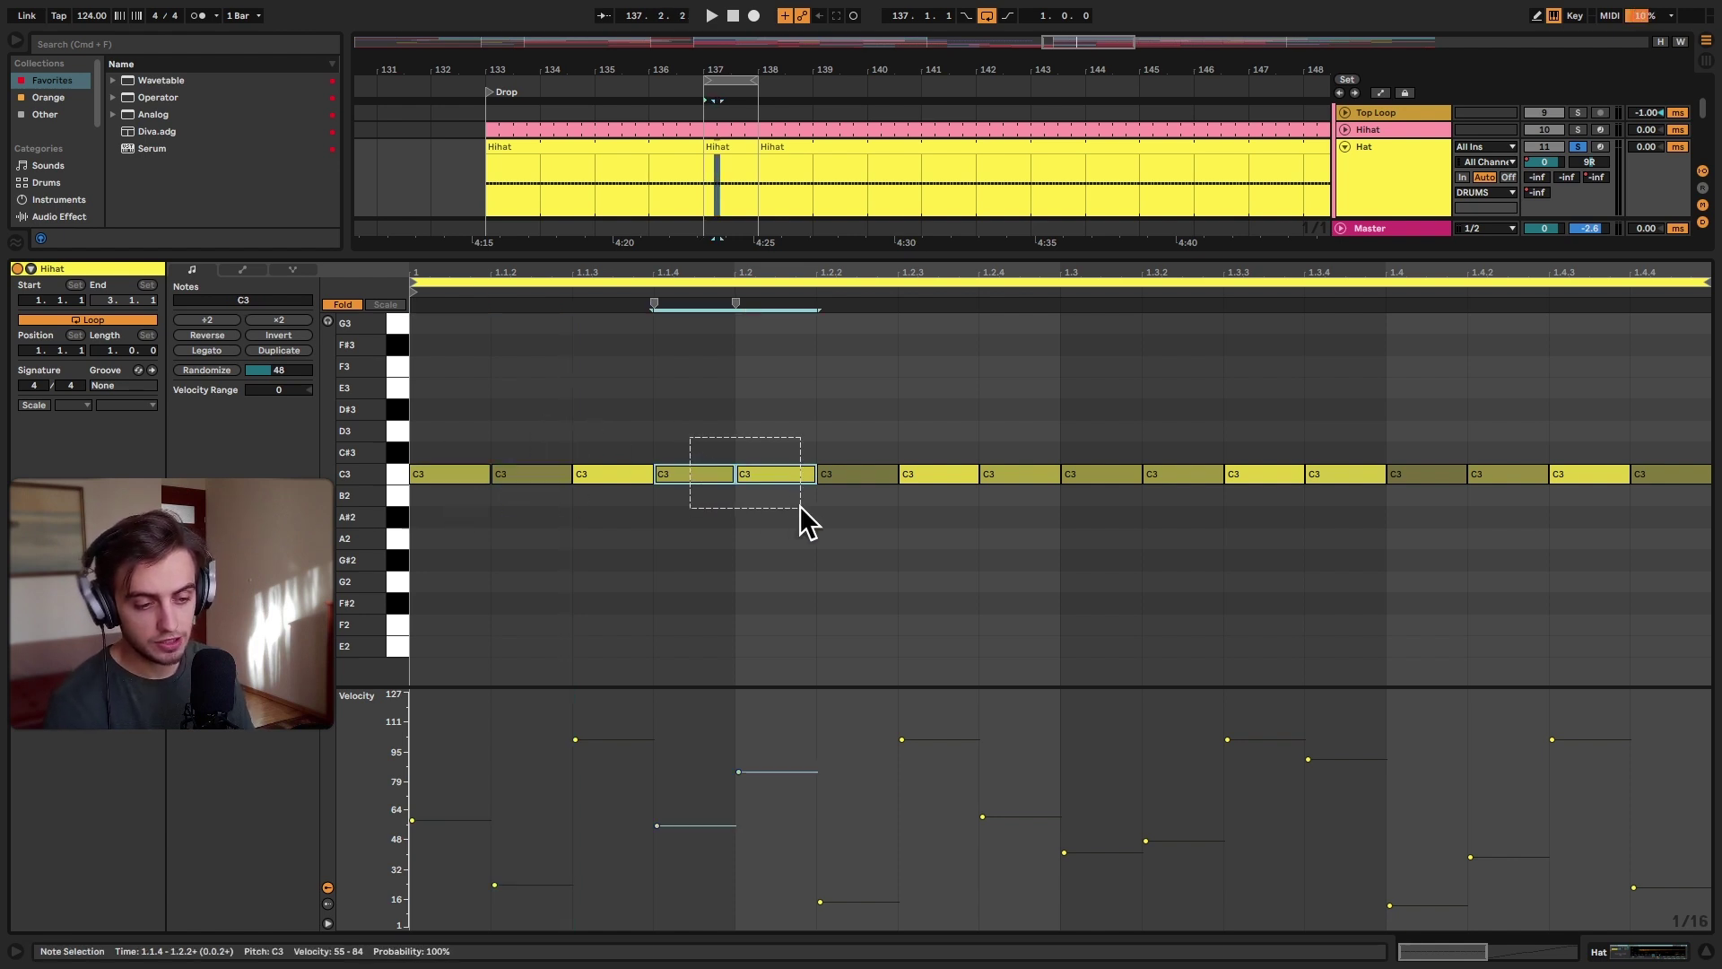
drag(985, 439, 1164, 501)
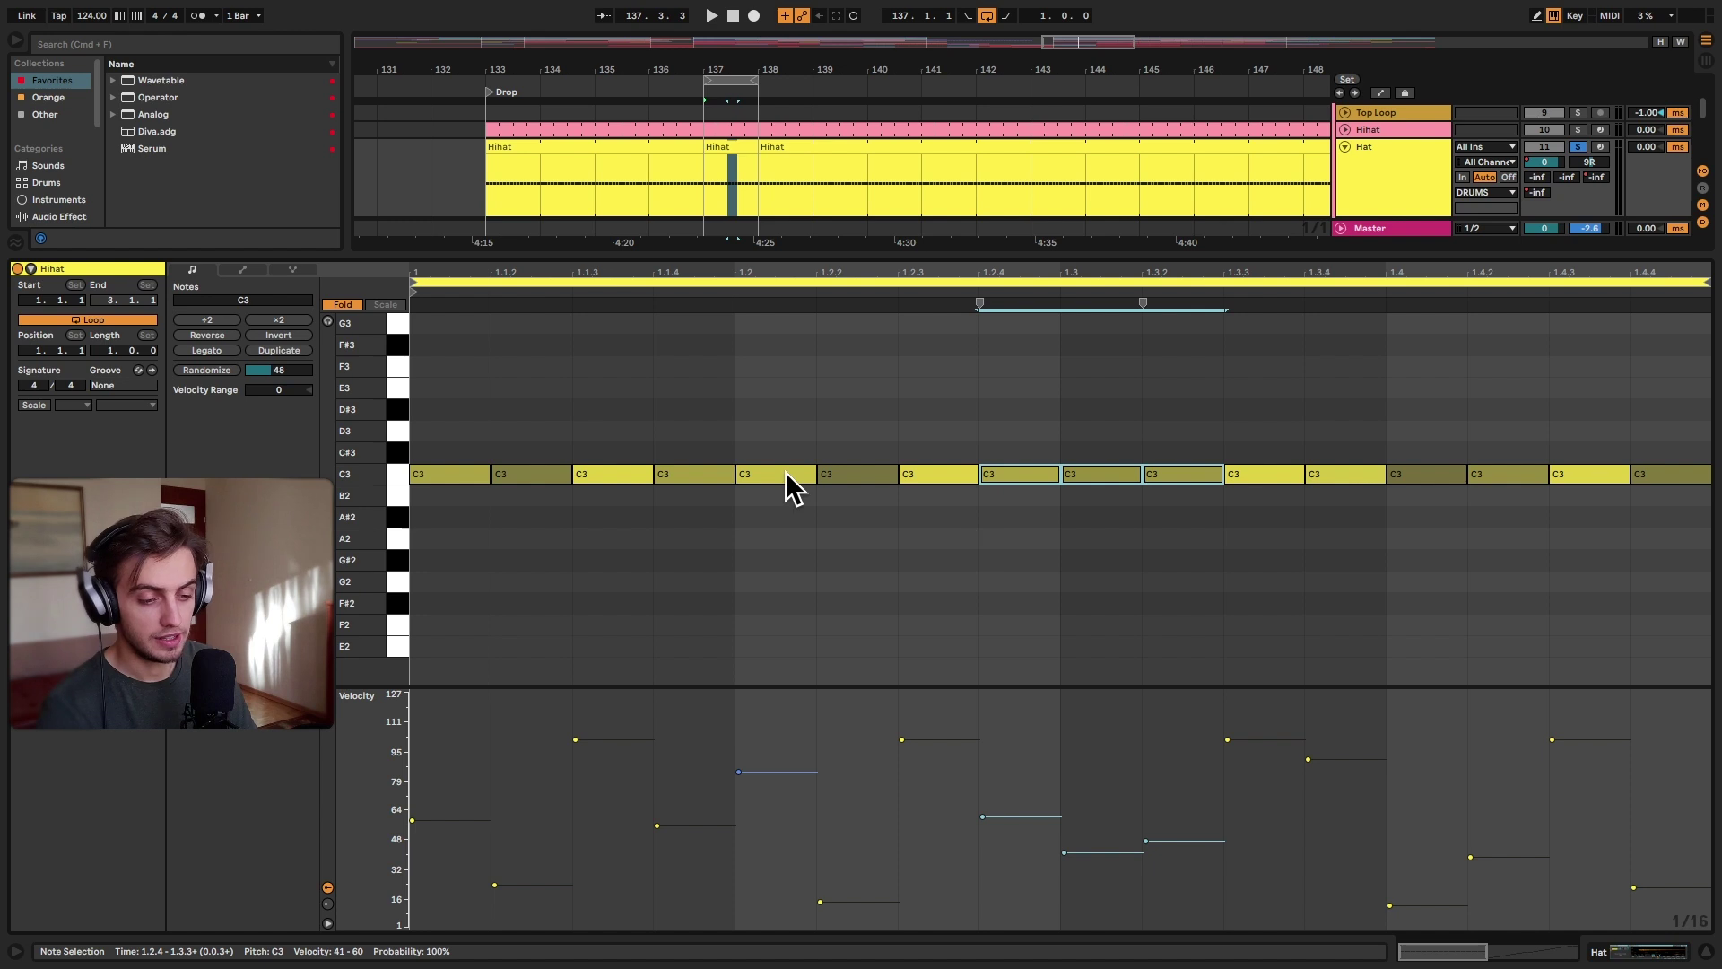
drag(623, 431, 633, 492)
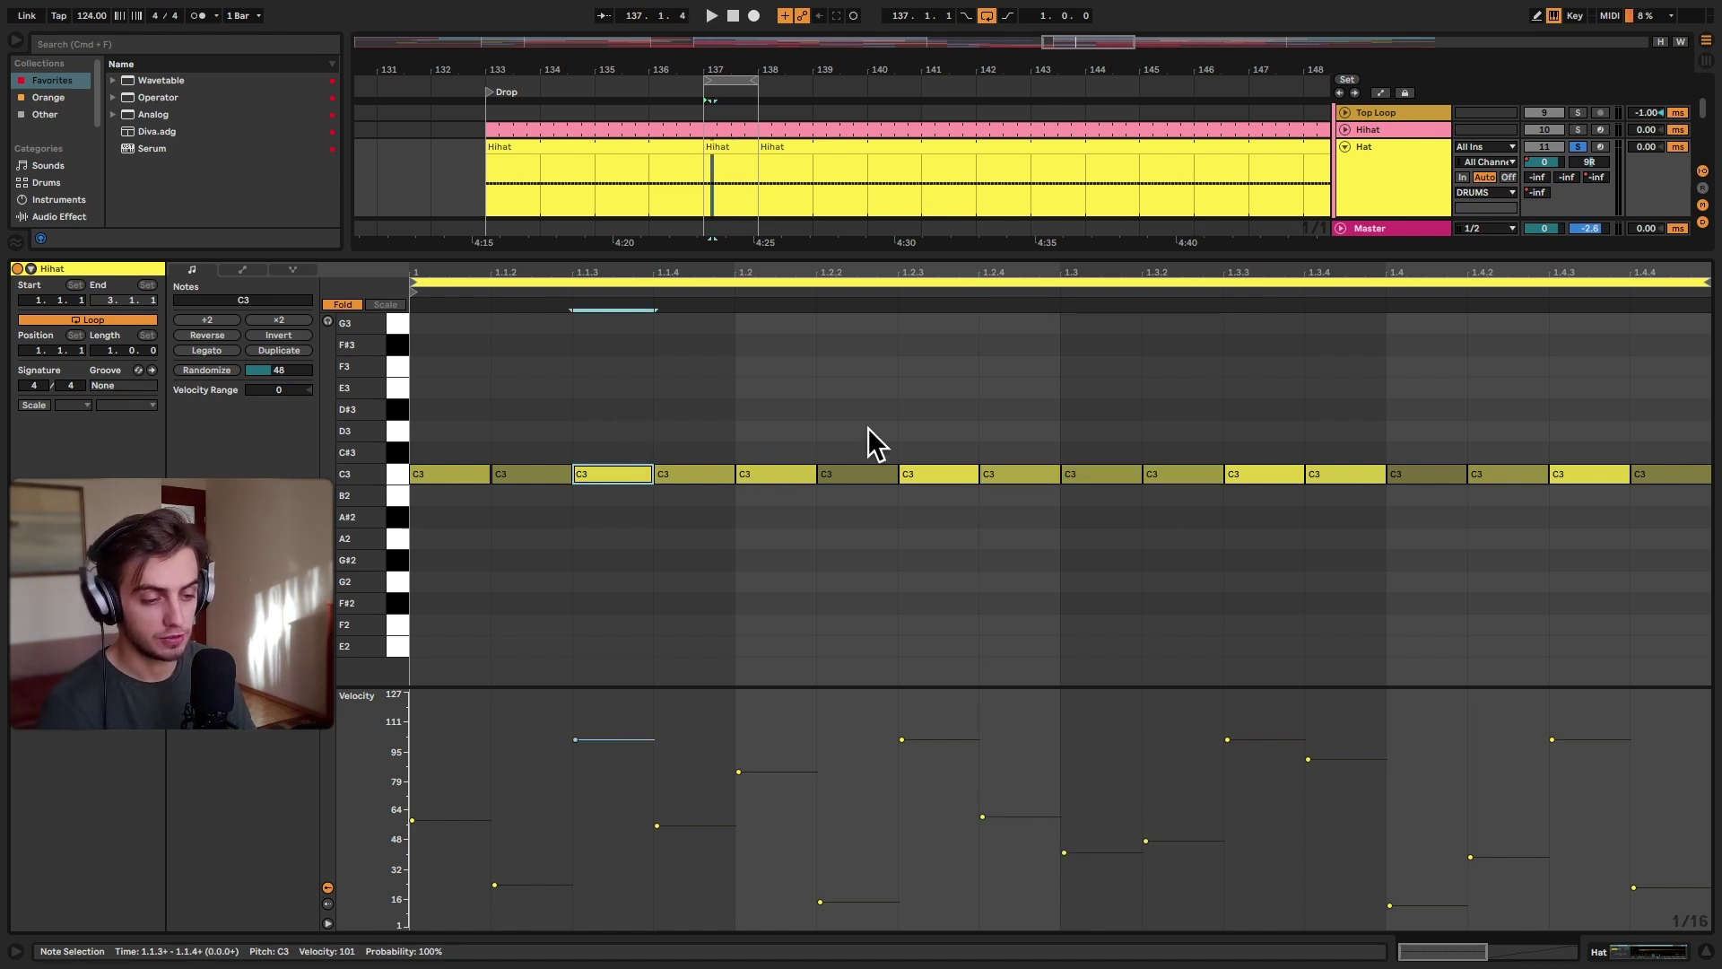
drag(910, 426, 938, 518)
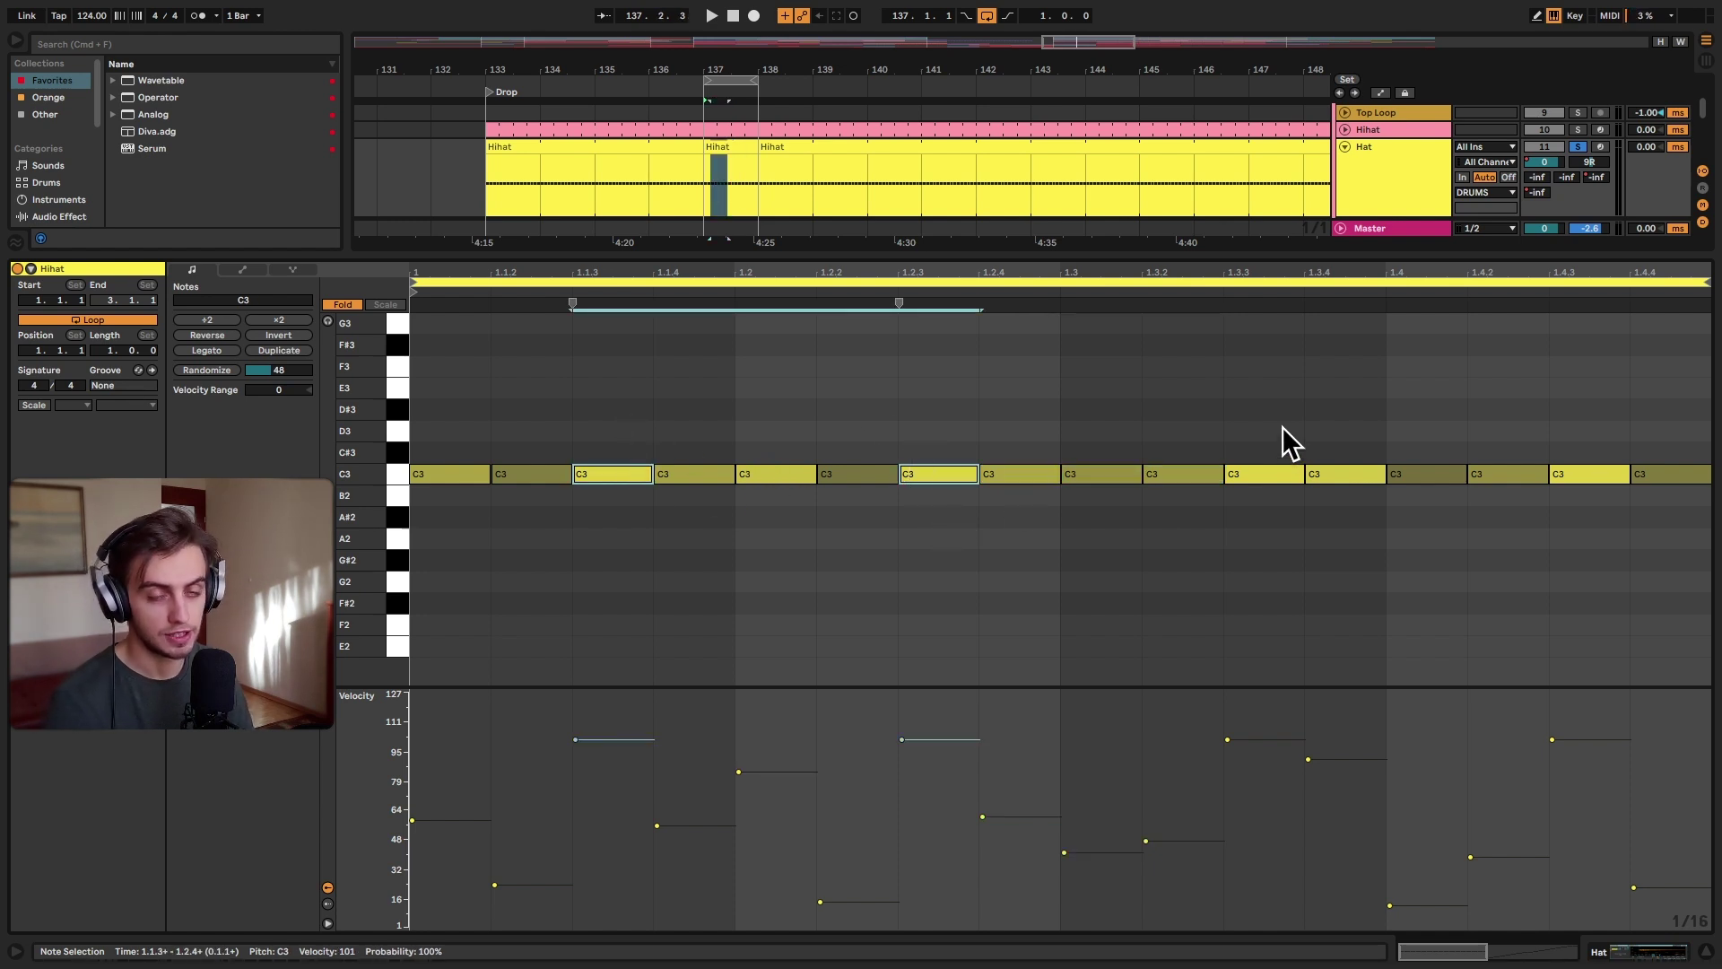